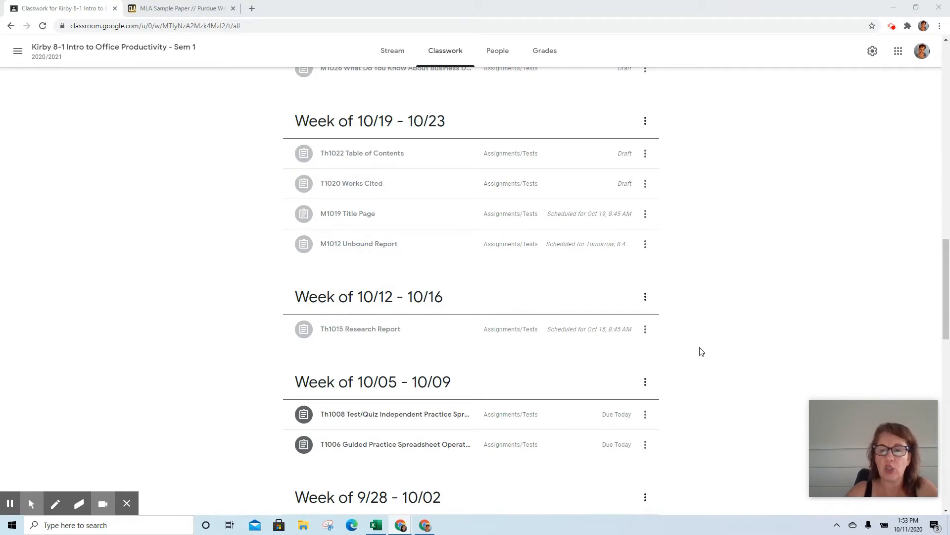
# Expand the Th1015 Research Report assignment and scroll to its MLA directions, sources and sample paper link.
pyautogui.click(397, 336)
pyautogui.scroll(-2, 764, 295)
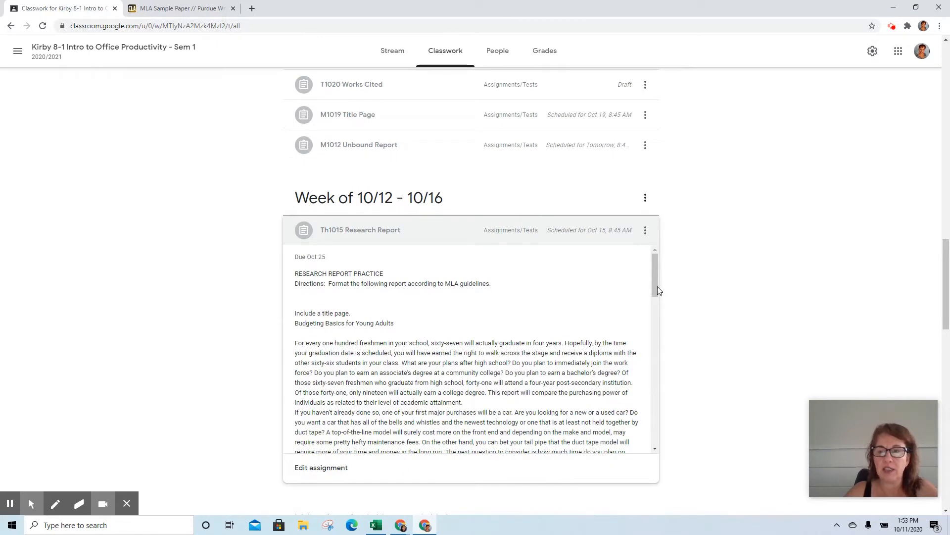
pyautogui.moveTo(657, 287)
pyautogui.mouseDown()
pyautogui.moveTo(662, 317)
pyautogui.moveTo(643, 401)
pyautogui.moveTo(650, 287)
pyautogui.mouseUp()
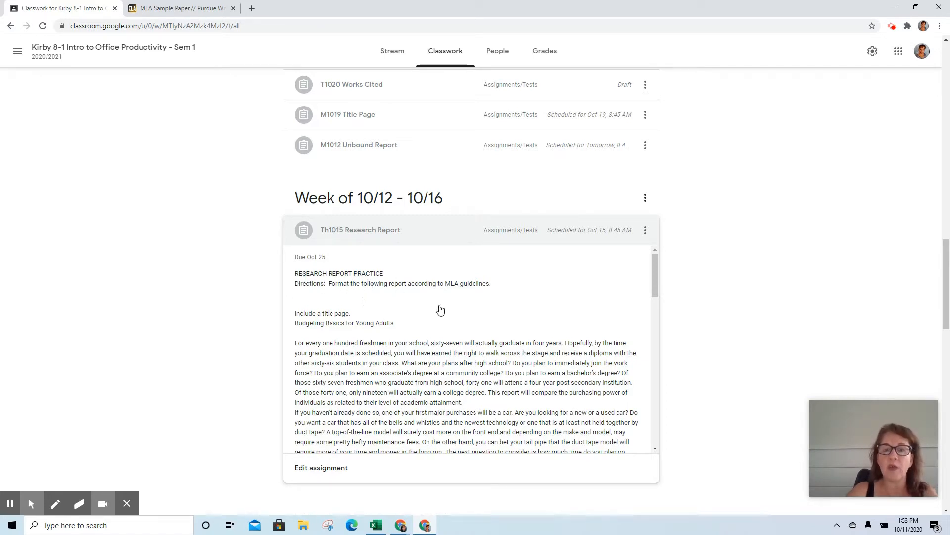
pyautogui.scroll(-2, 674, 297)
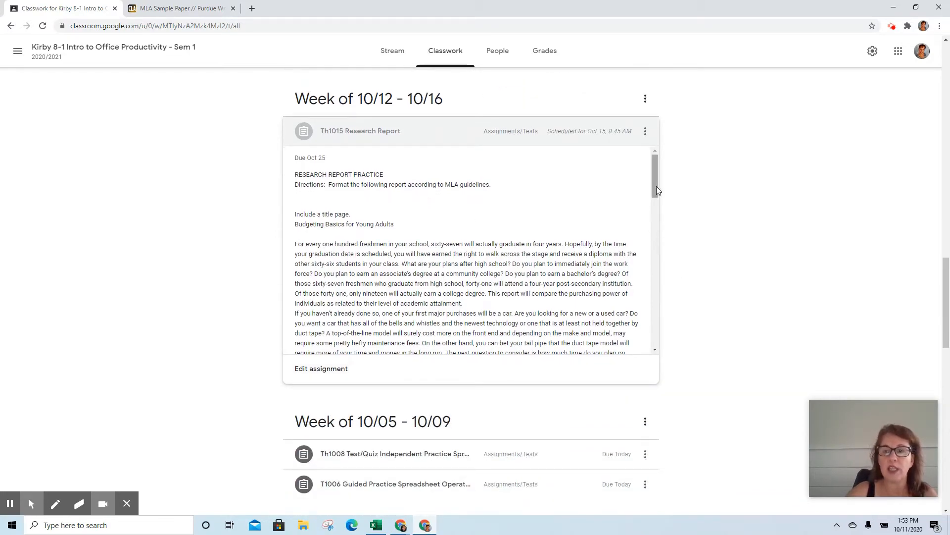
pyautogui.moveTo(657, 186); pyautogui.dragTo(639, 339)
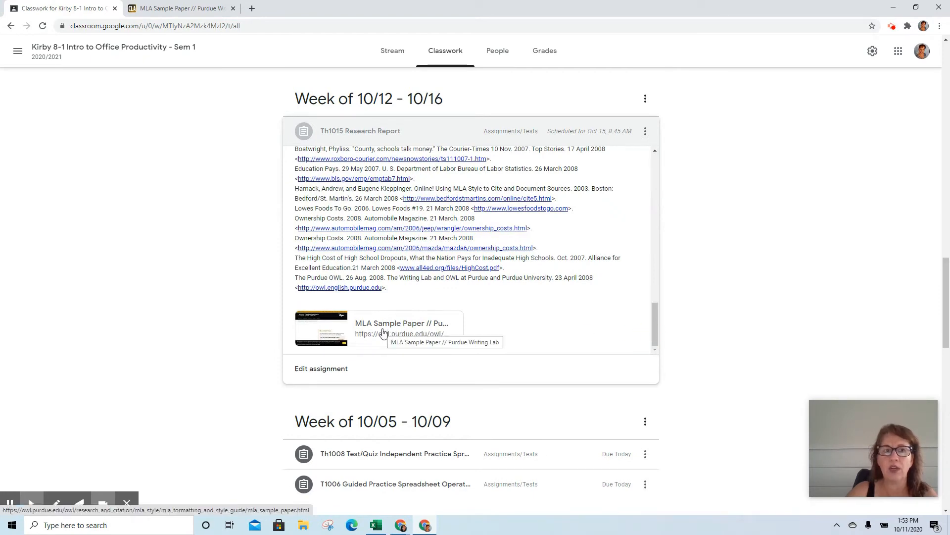
# Switch to the Purdue OWL MLA Sample Paper page and scroll to the sample paper preview.
pyautogui.click(160, 11)
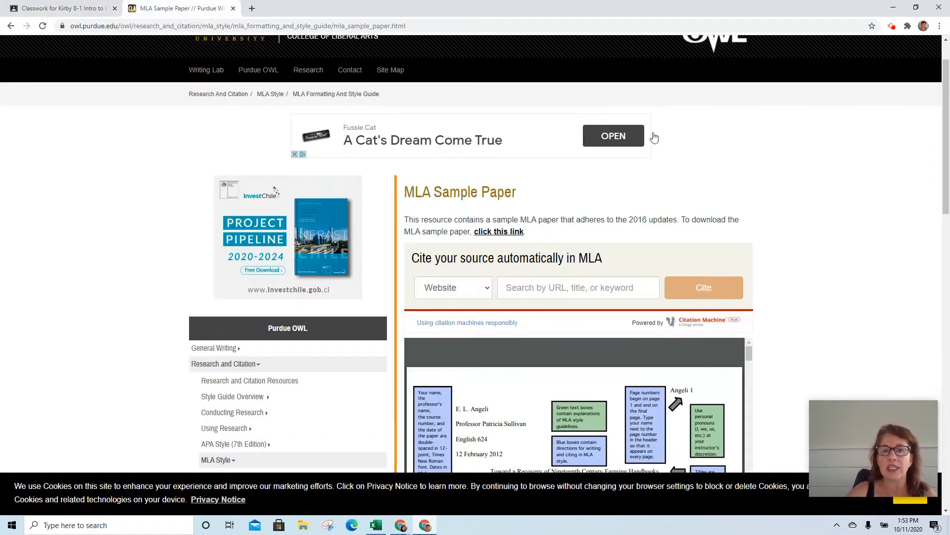
pyautogui.scroll(-1, 728, 198)
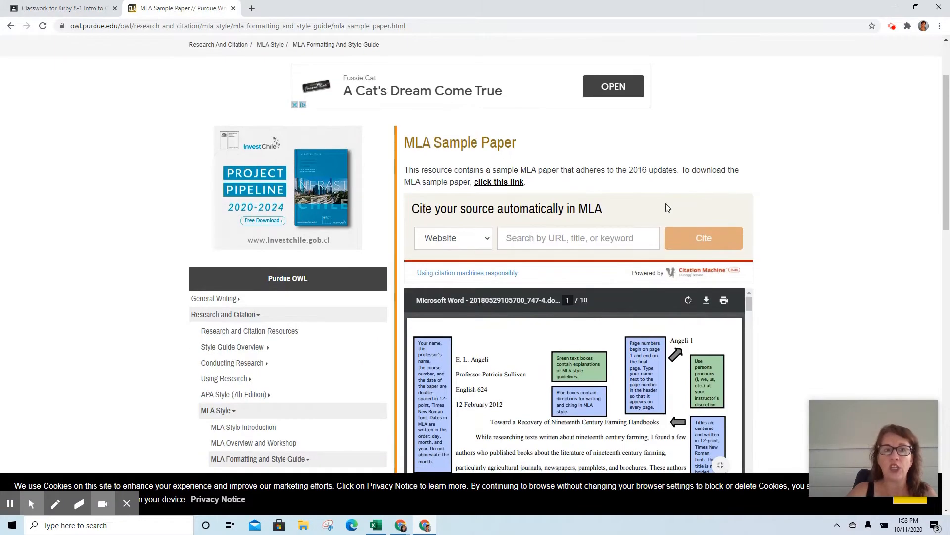
pyautogui.scroll(3, 665, 208)
pyautogui.scroll(-4, 266, 359)
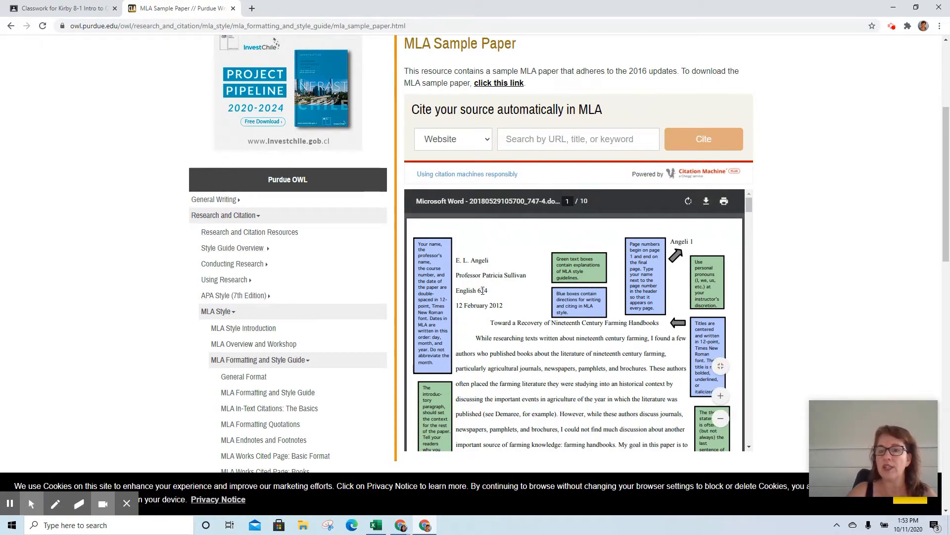
# Save the sample paper to the Desktop as 20190822MLASamplePaper.pdf, replacing the old copy, and open it.
pyautogui.click(706, 201)
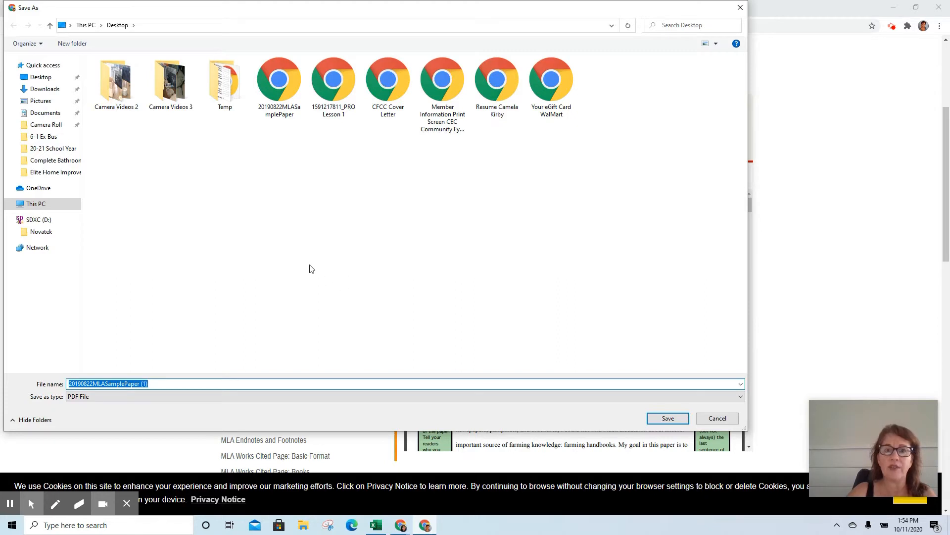
pyautogui.click(292, 87)
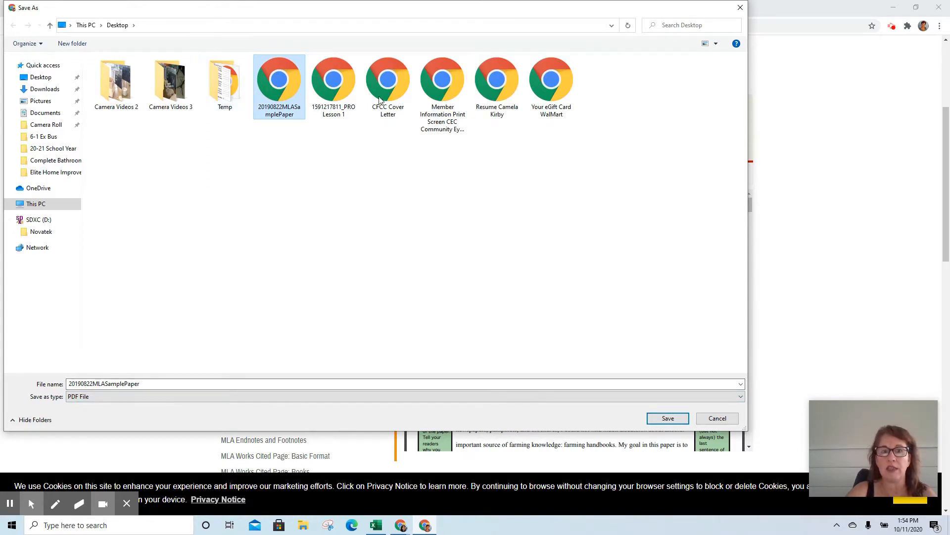
pyautogui.click(668, 419)
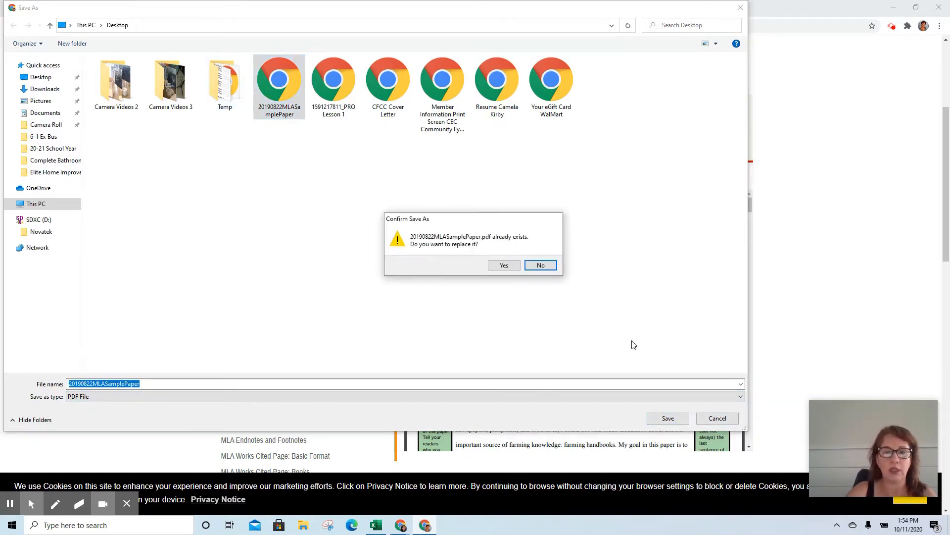
pyautogui.click(504, 266)
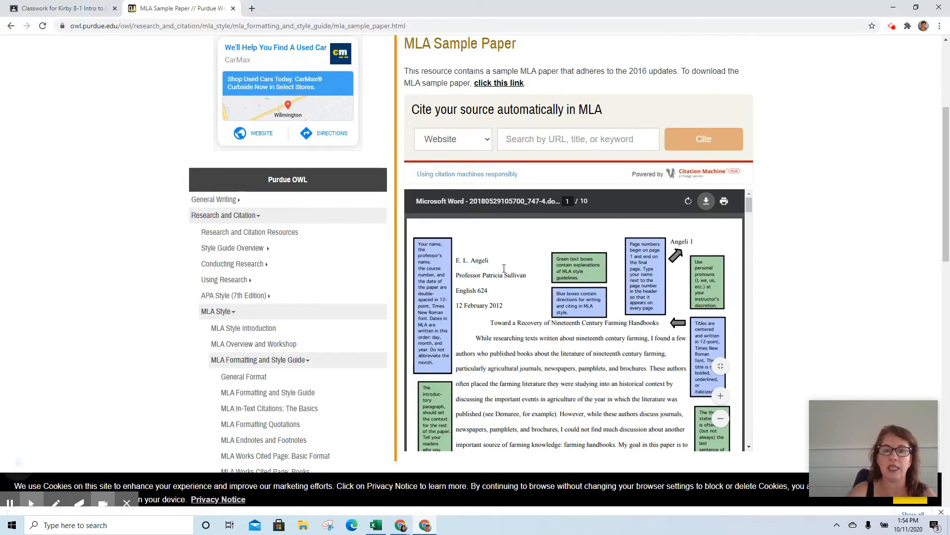
pyautogui.click(77, 502)
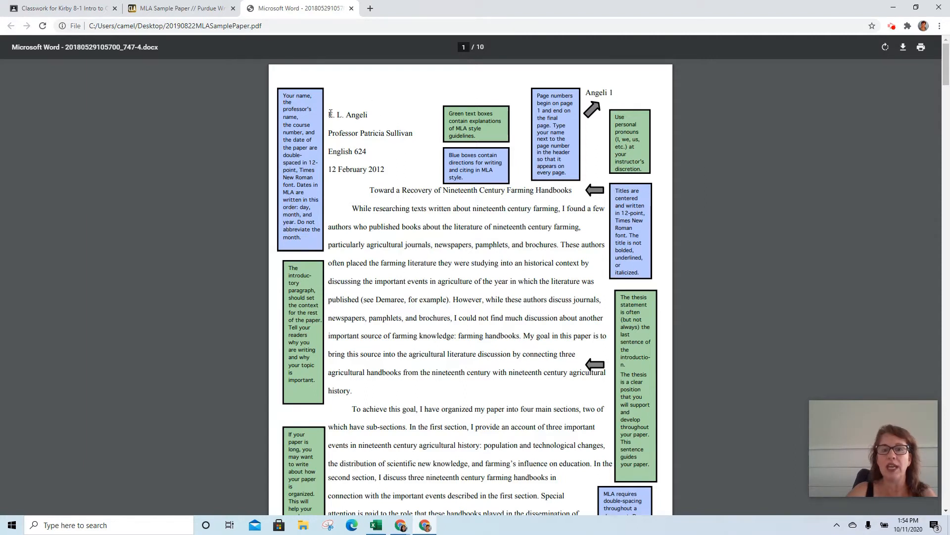
# Highlight the sample paper's heading lines, Angeli 1 page header, centered title and introductory paragraph.
pyautogui.moveTo(330, 115); pyautogui.dragTo(390, 171)
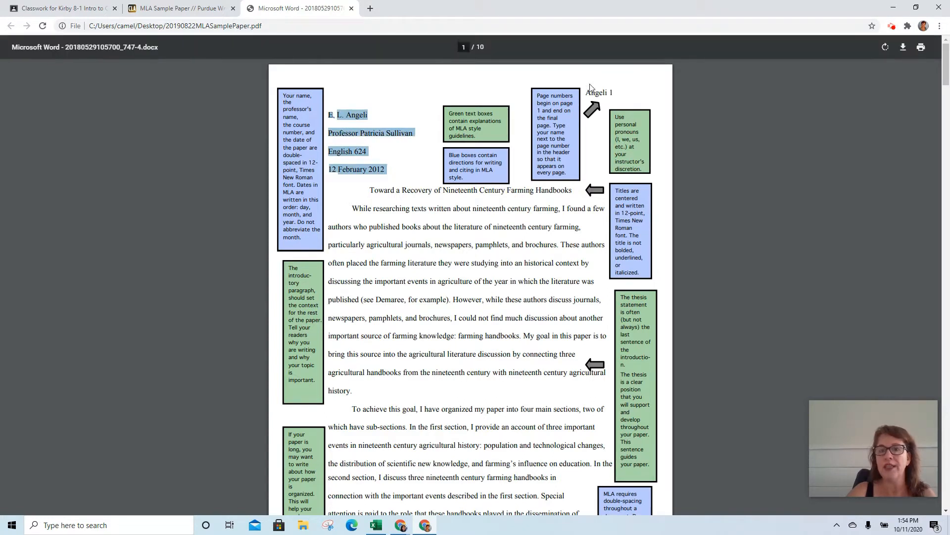
pyautogui.moveTo(586, 93); pyautogui.dragTo(615, 95)
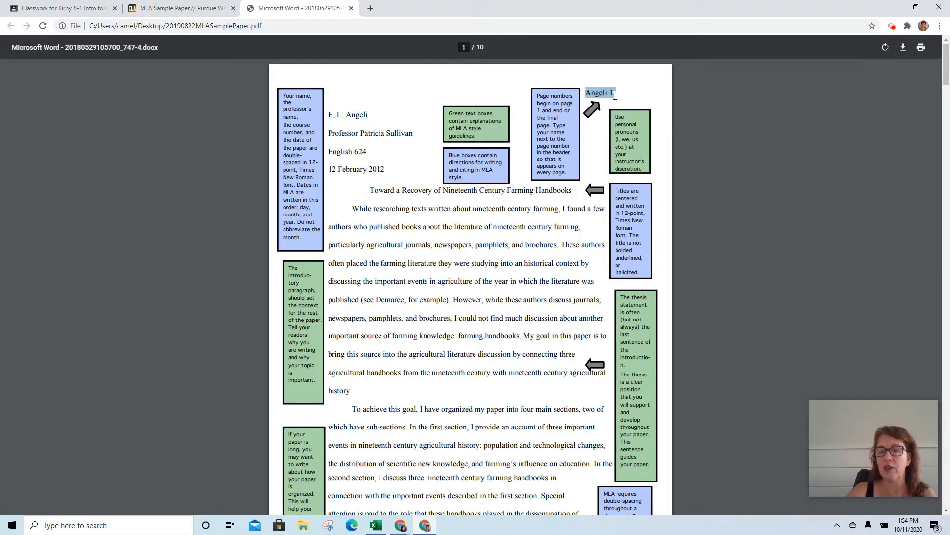
pyautogui.click(372, 191)
pyautogui.moveTo(372, 191); pyautogui.dragTo(456, 183)
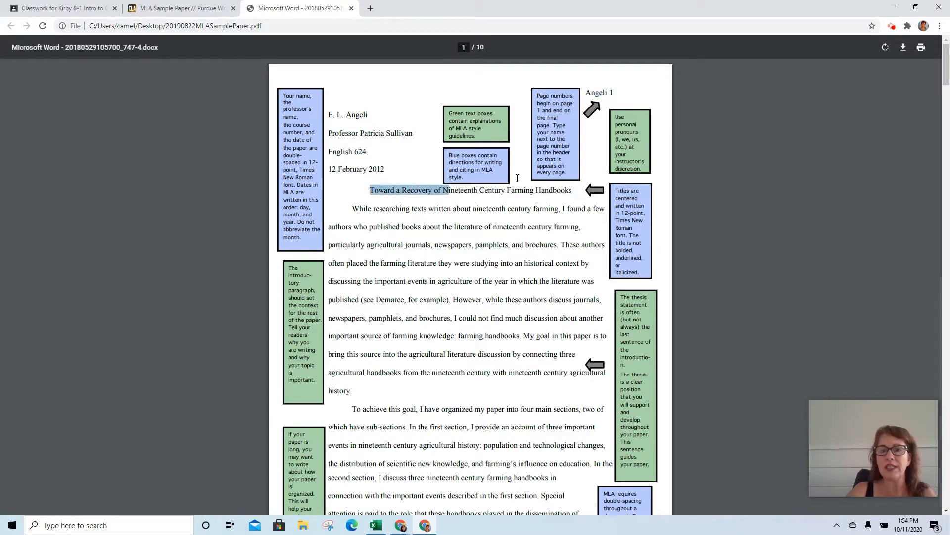
pyautogui.moveTo(518, 178); pyautogui.dragTo(567, 189)
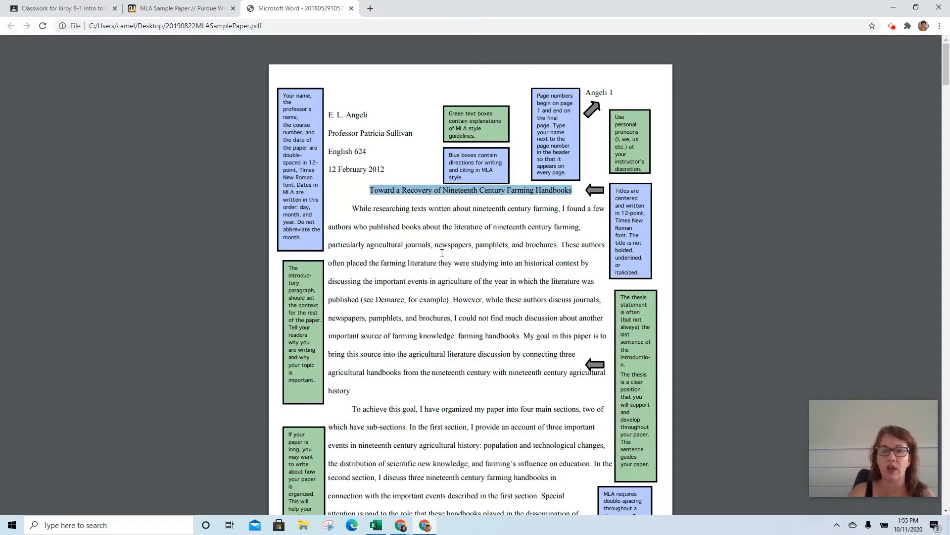
pyautogui.moveTo(355, 205); pyautogui.dragTo(357, 394)
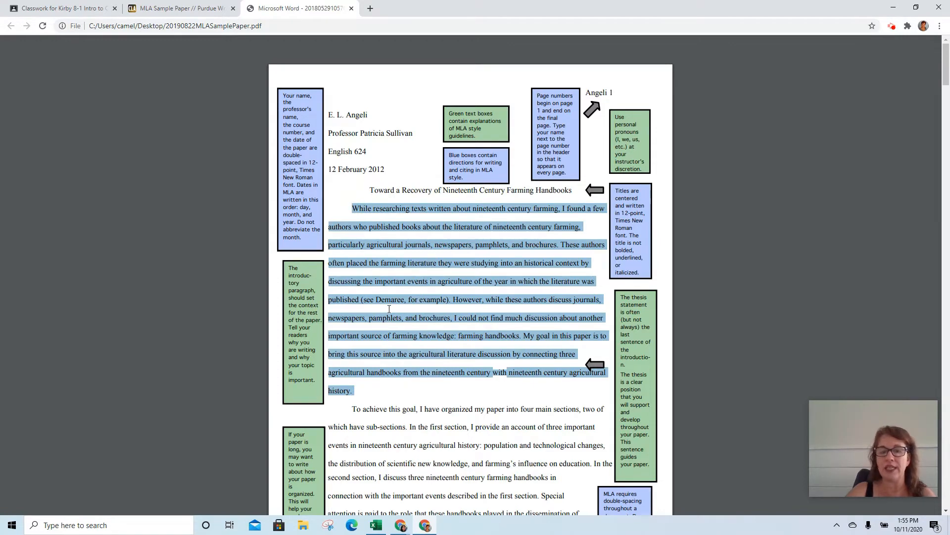
# Scroll through pages 2–3 of the sample paper, then open a new browser tab.
pyautogui.scroll(-1, 361, 207)
pyautogui.scroll(-2, 369, 243)
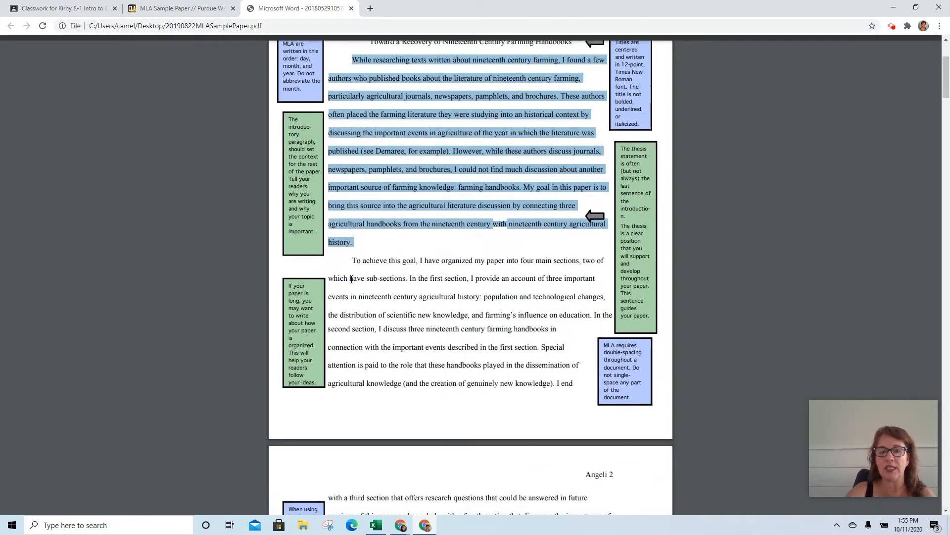
pyautogui.scroll(-7, 355, 255)
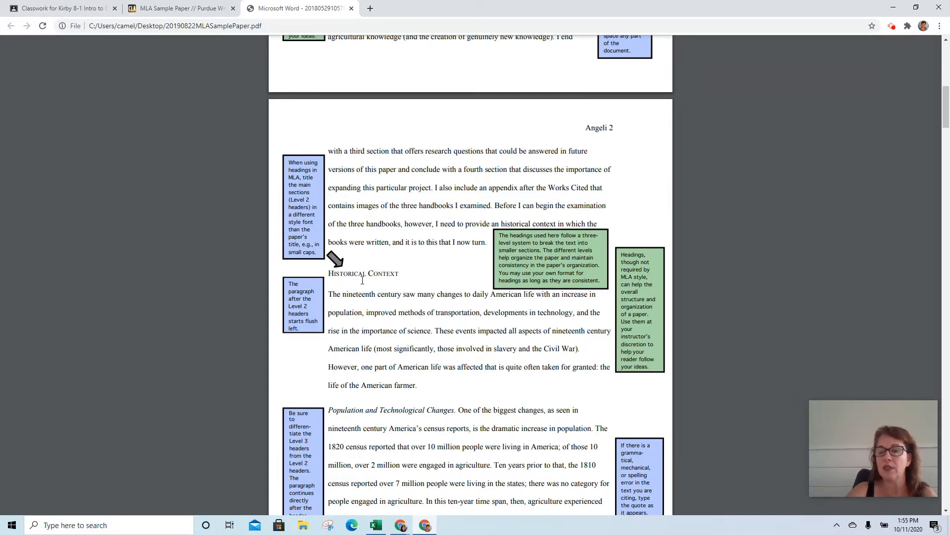
pyautogui.scroll(-1, 366, 268)
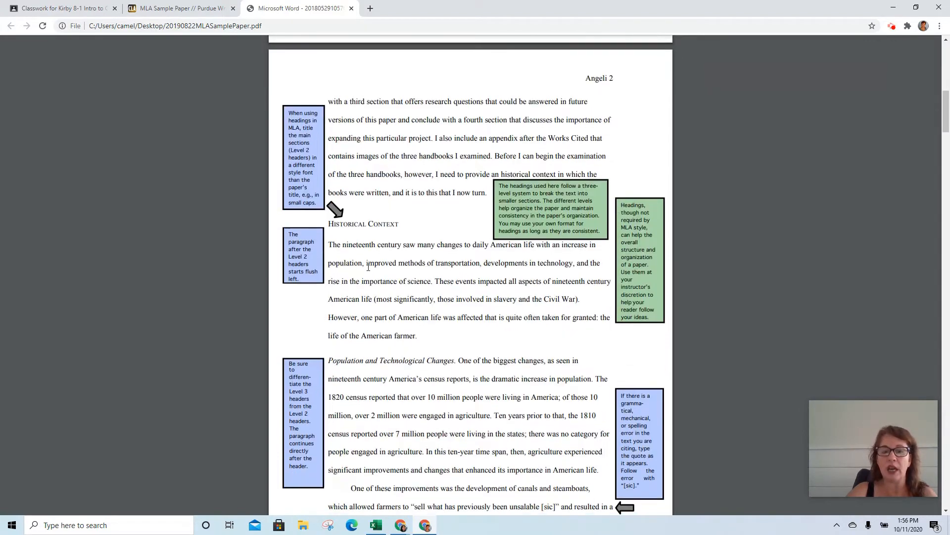
pyautogui.scroll(-6, 369, 267)
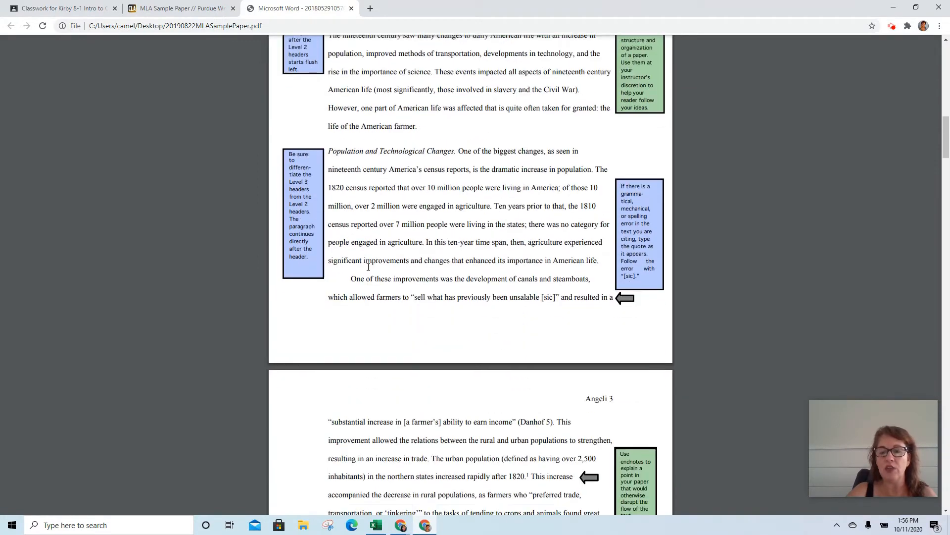
pyautogui.scroll(-6, 368, 266)
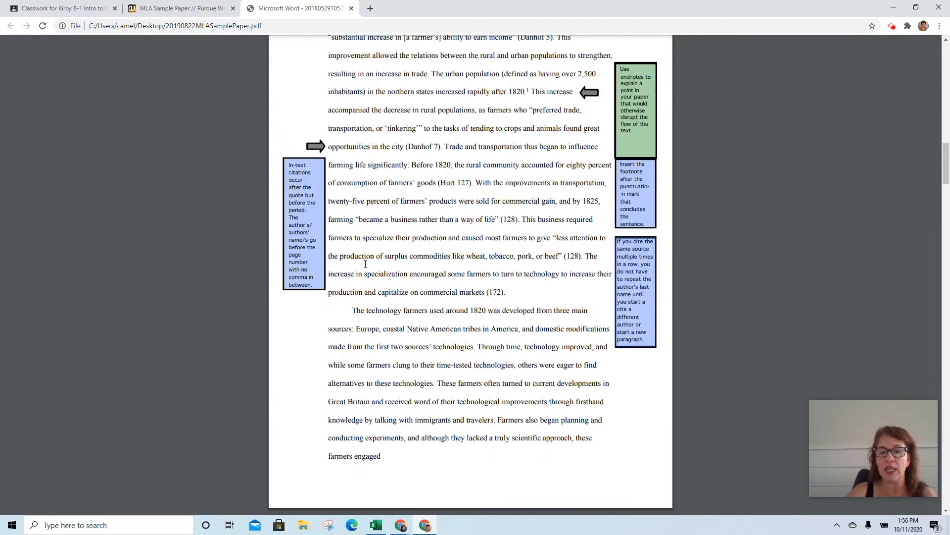
pyautogui.scroll(9, 365, 263)
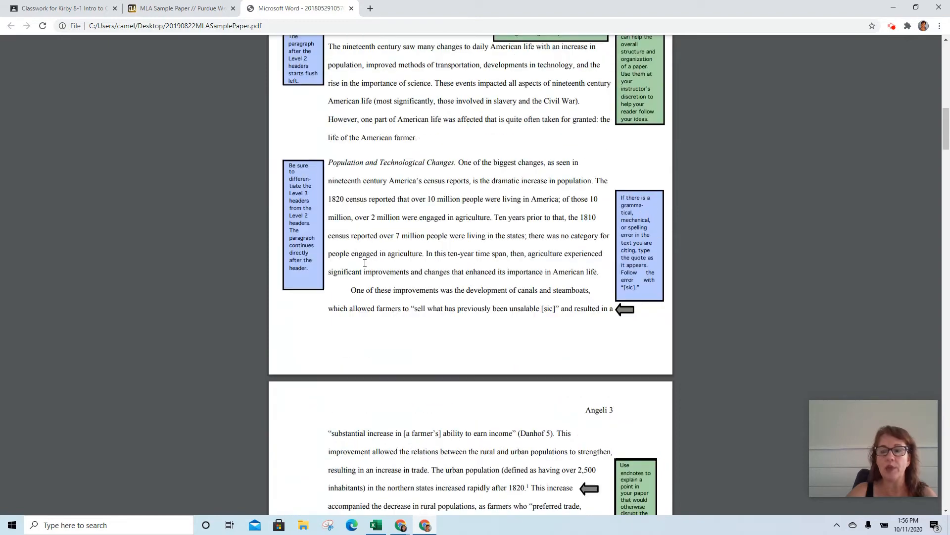
pyautogui.scroll(5, 365, 263)
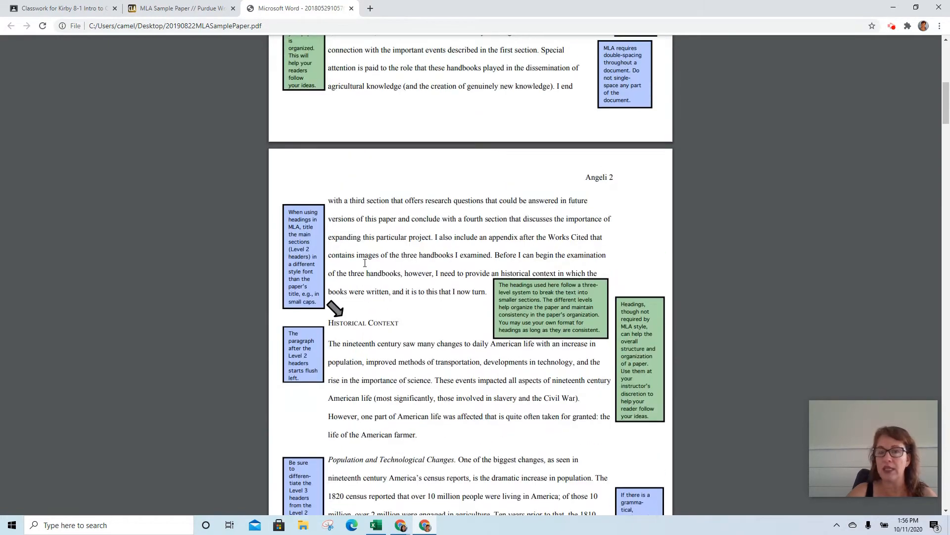
pyautogui.scroll(4, 365, 263)
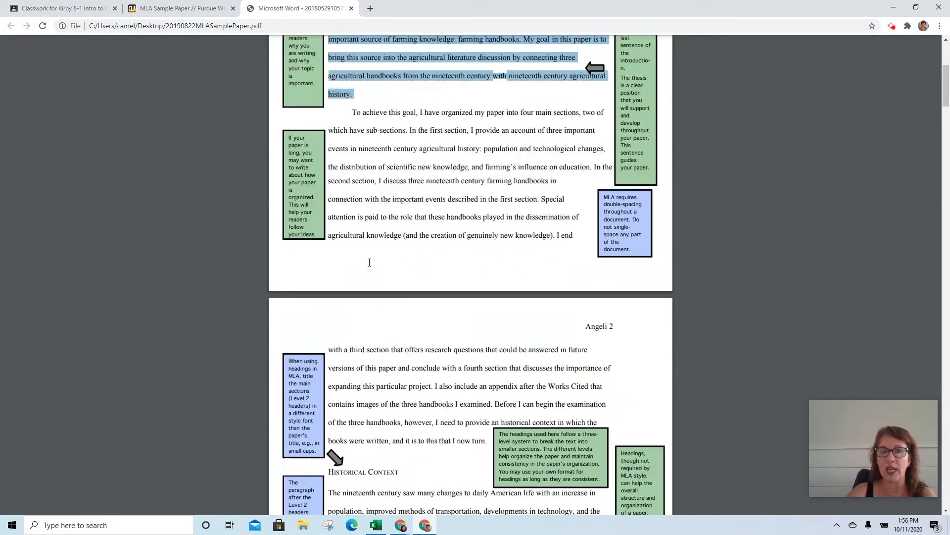
pyautogui.click(370, 9)
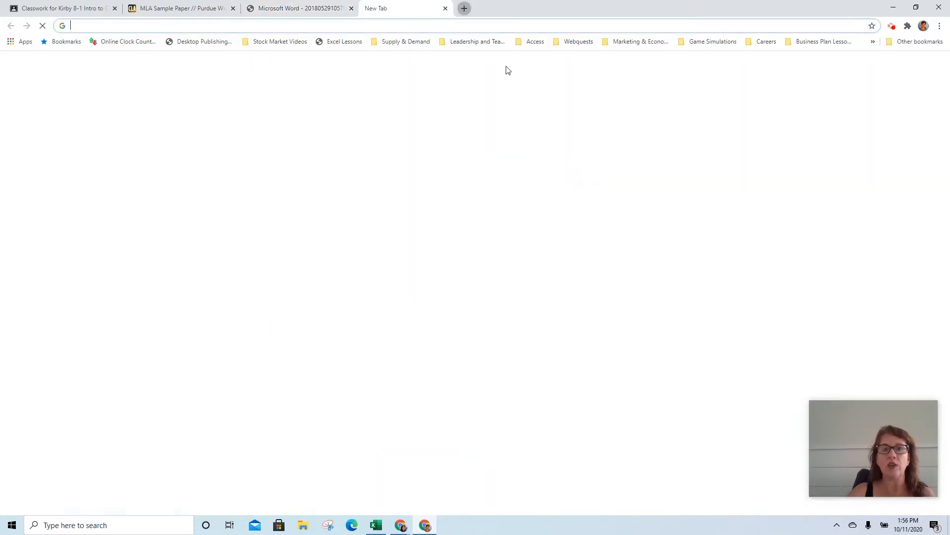
# Sign in at office.com with the school account password, declining to stay signed in.
pyautogui.write('office')
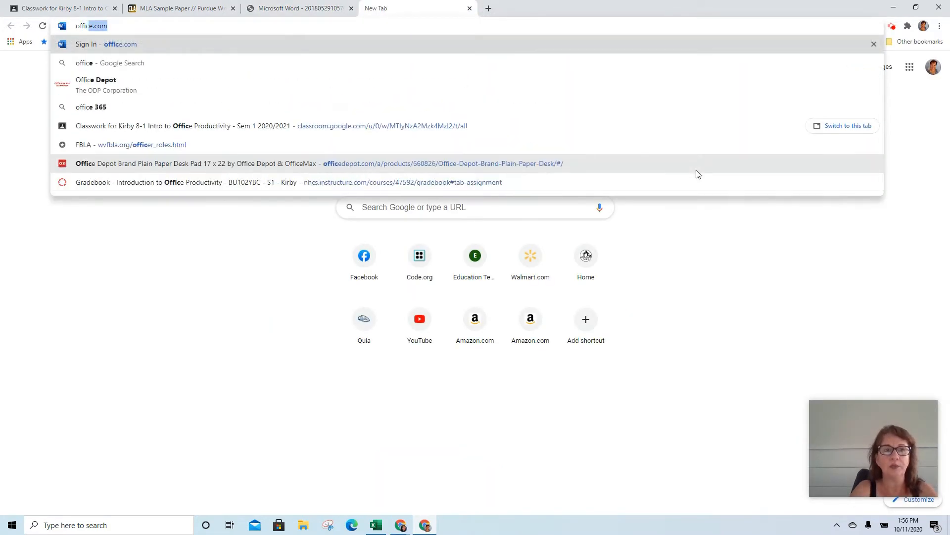
pyautogui.write('.com')
pyautogui.press('Return')
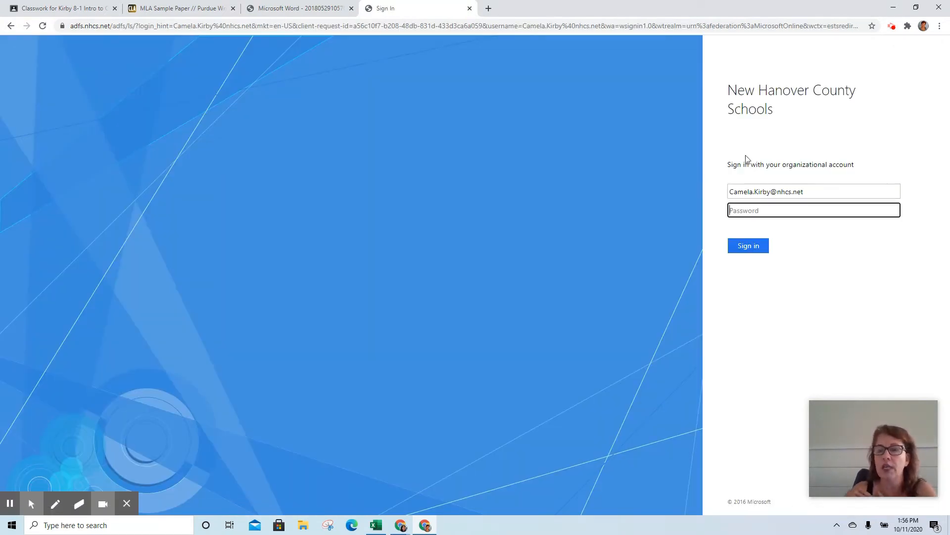
pyautogui.click(825, 209)
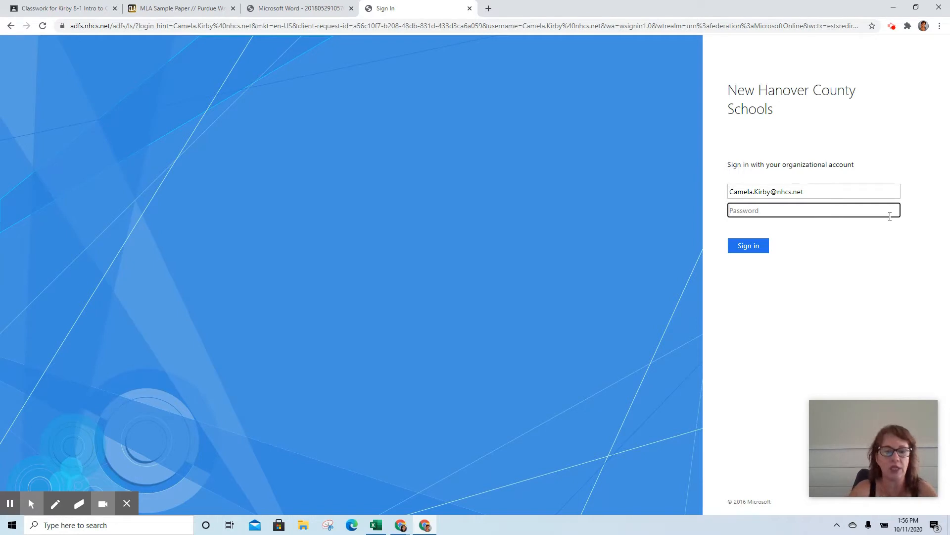
pyautogui.write('•••')
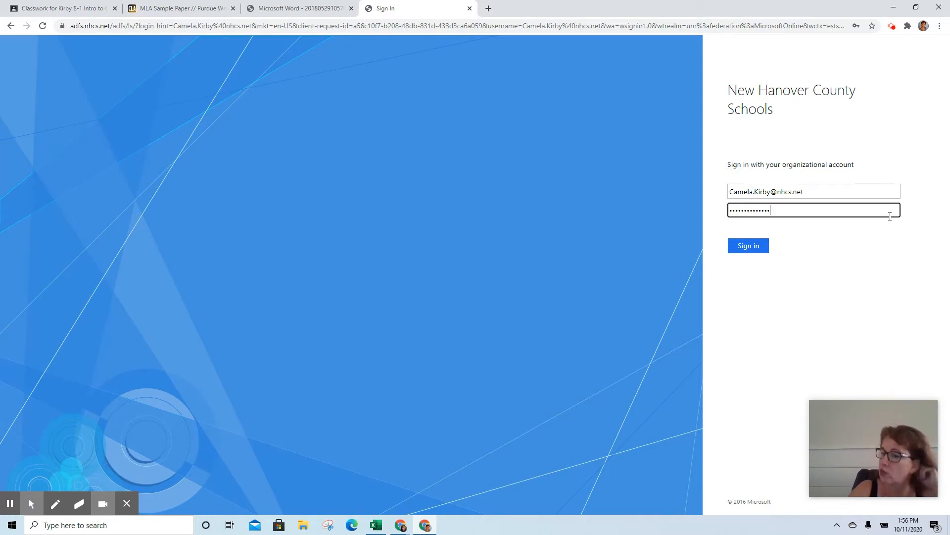
pyautogui.click(747, 250)
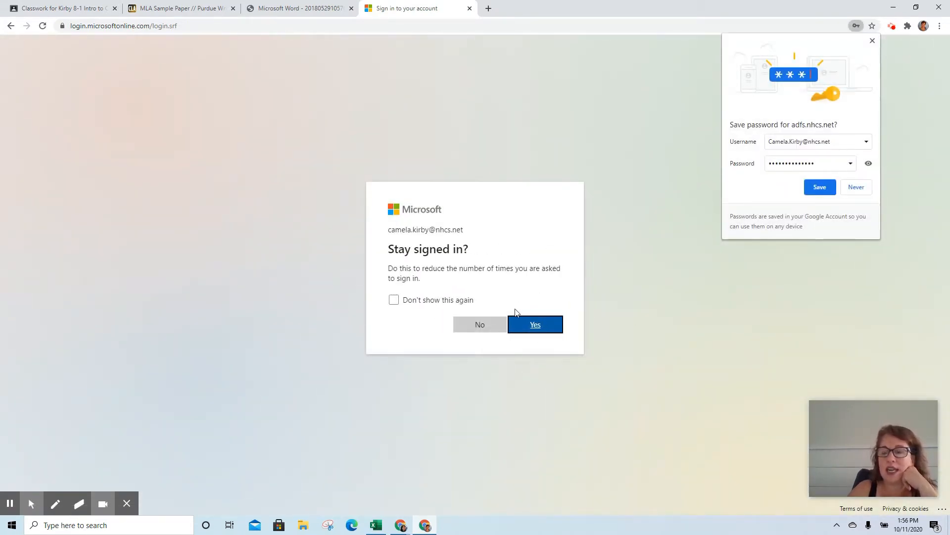
pyautogui.click(480, 325)
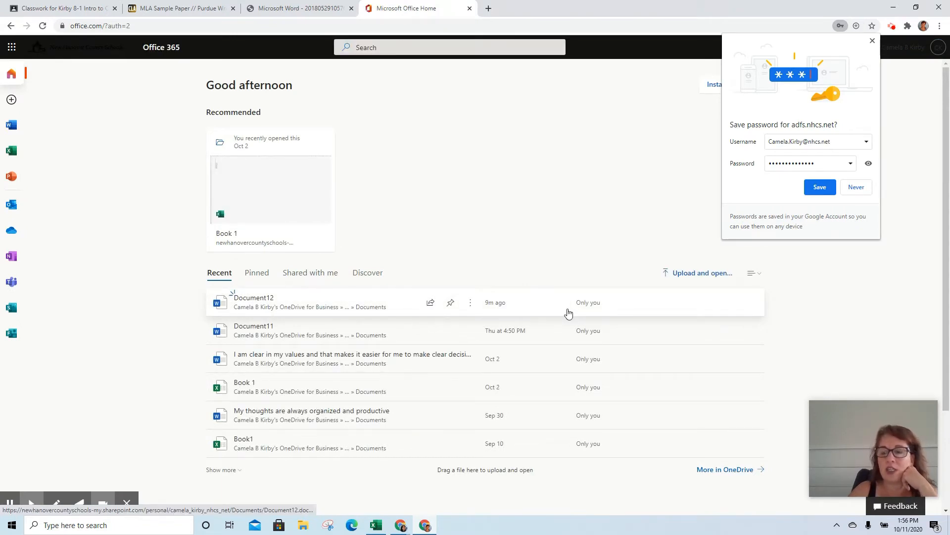
# Create a new blank Word document, Document13, from the Word start page.
pyautogui.click(12, 125)
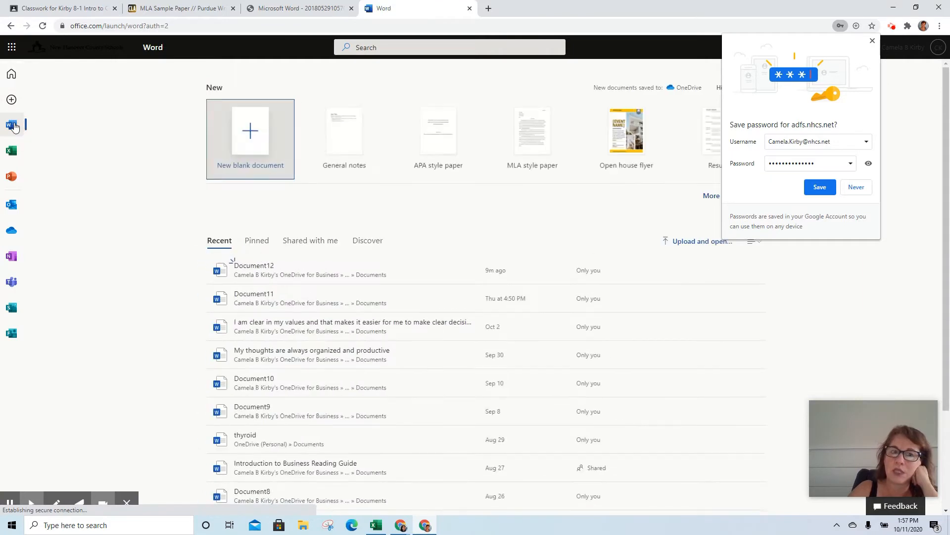
pyautogui.click(239, 154)
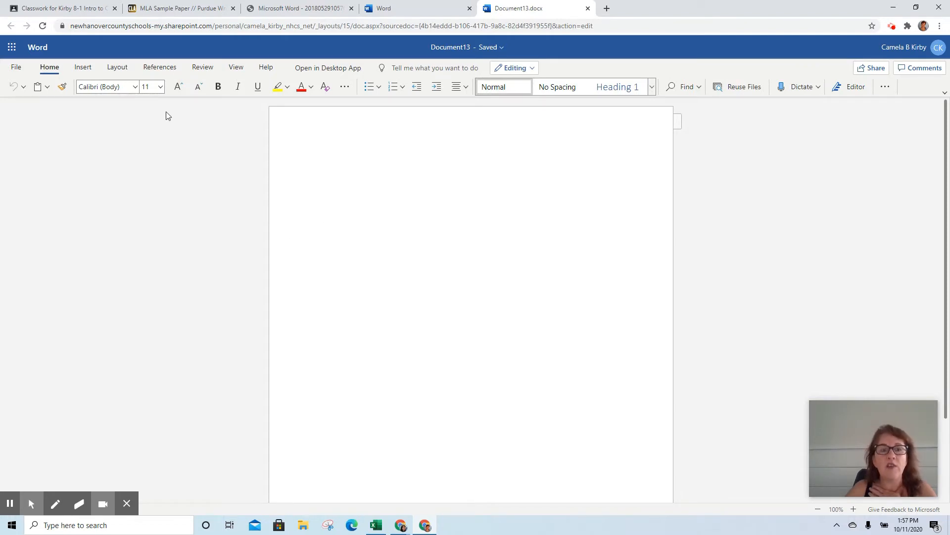
# Set the document font to Times New Roman at 12 pt.
pyautogui.click(137, 86)
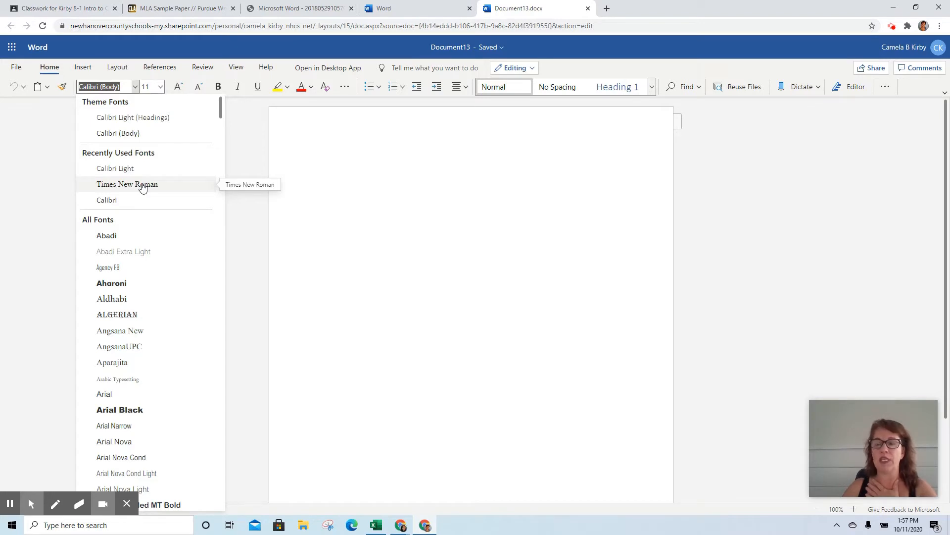
pyautogui.click(142, 186)
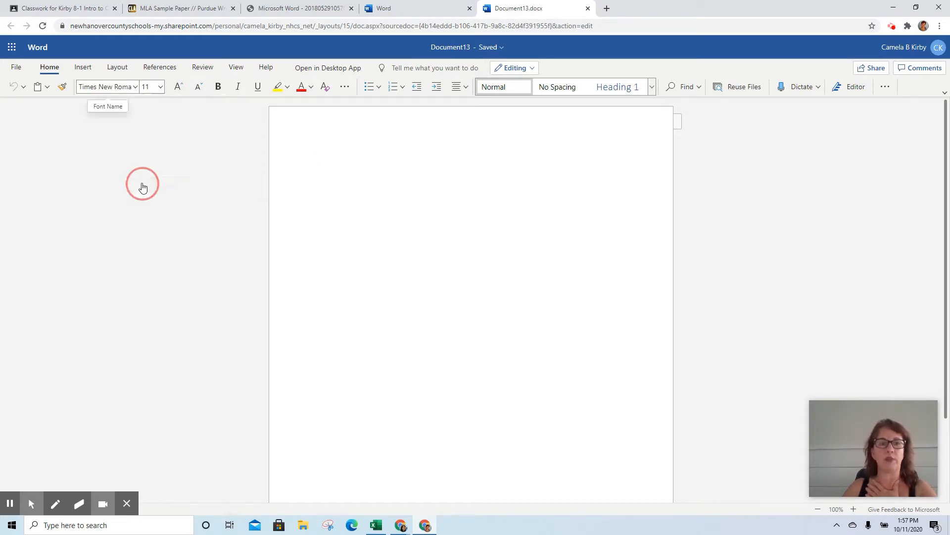
pyautogui.click(160, 90)
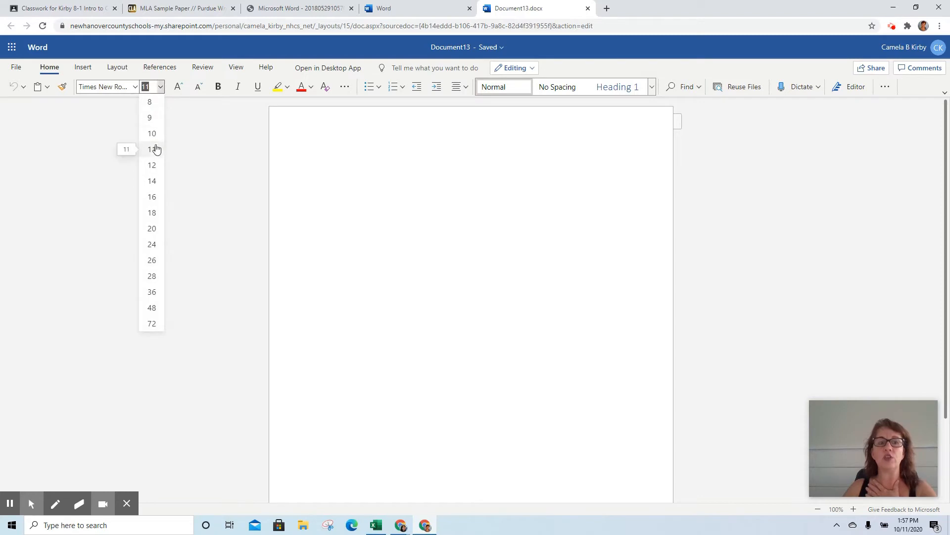
pyautogui.click(152, 167)
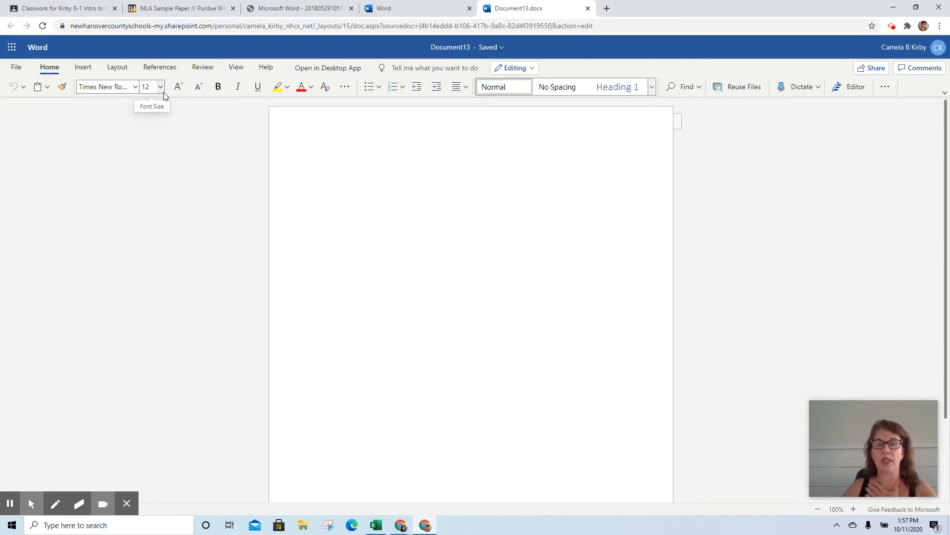
pyautogui.click(113, 67)
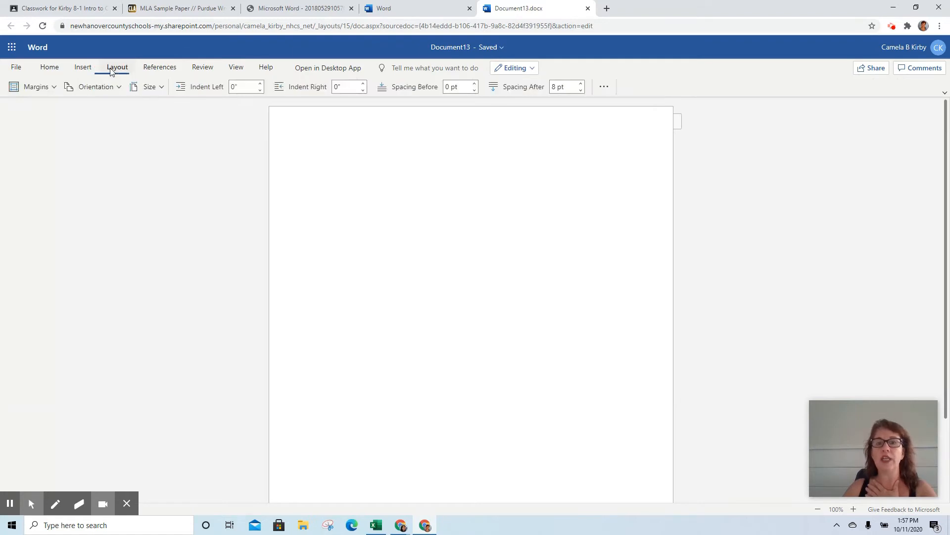
# In Paragraph options, give paragraphs a first-line indent and 0 pt spacing after.
pyautogui.click(603, 89)
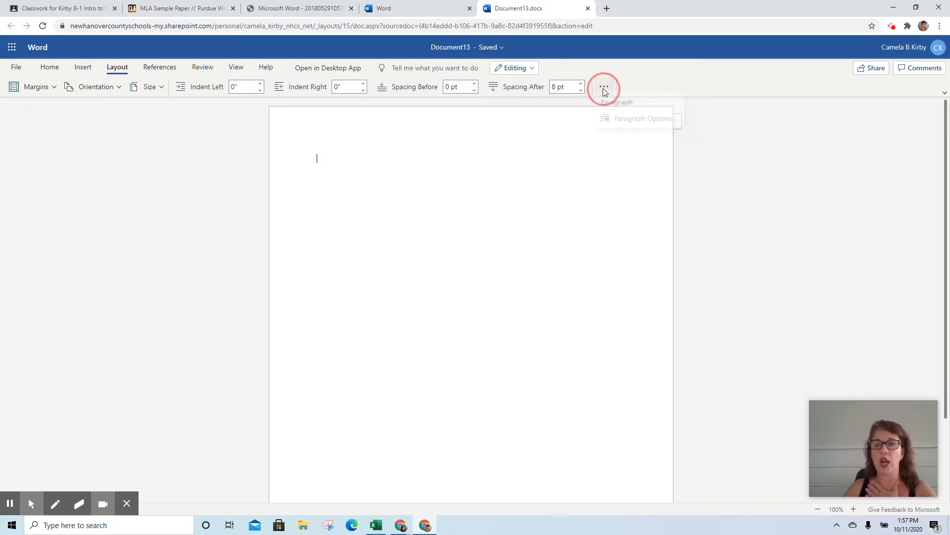
pyautogui.click(639, 124)
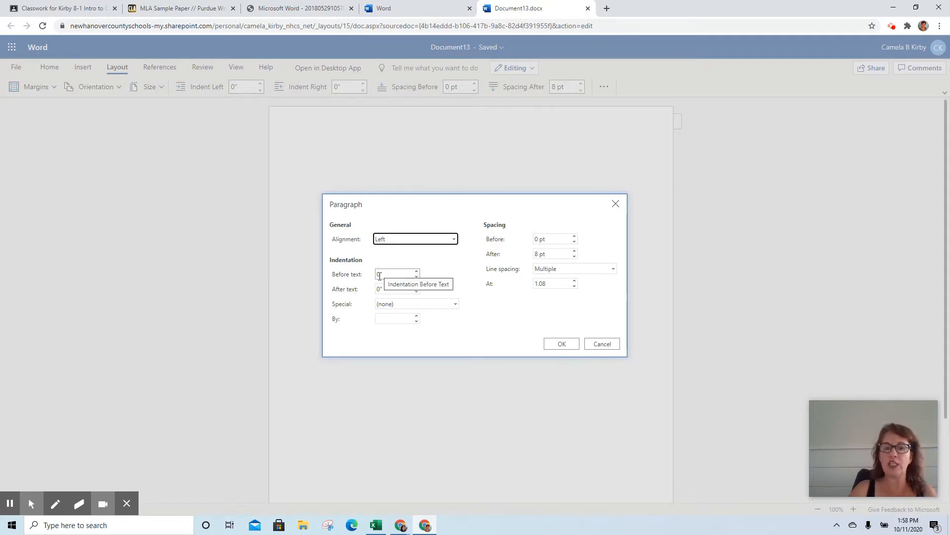
pyautogui.click(394, 304)
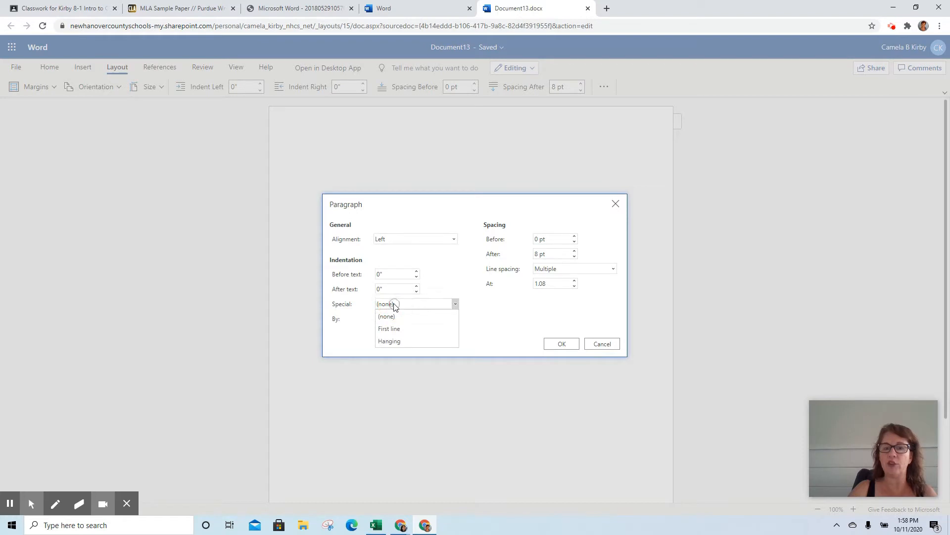
pyautogui.click(393, 329)
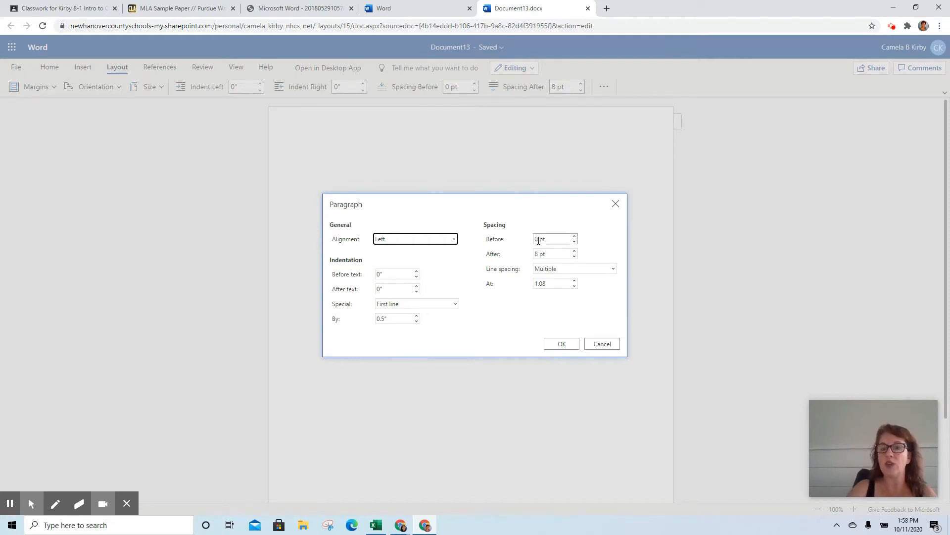
pyautogui.click(574, 257)
pyautogui.click(575, 256)
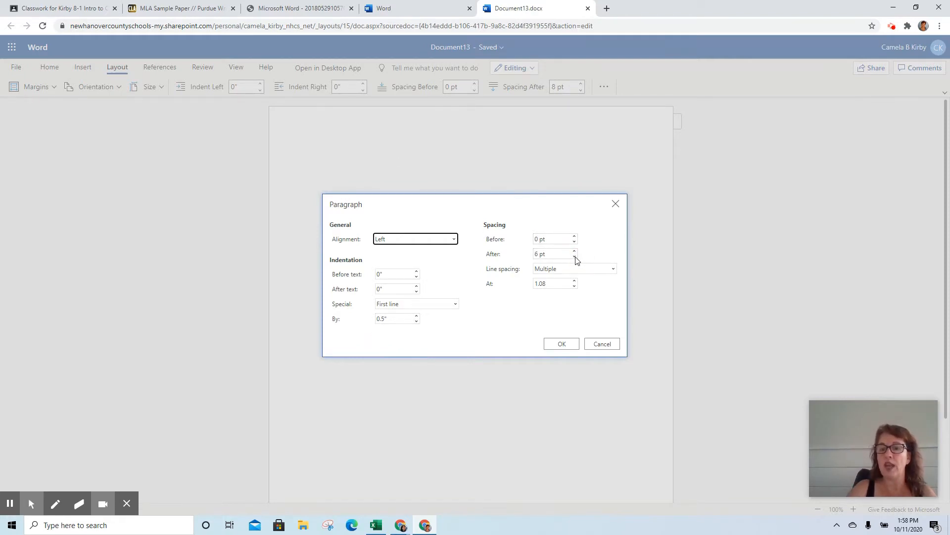
pyautogui.click(574, 256)
pyautogui.click(574, 256)
pyautogui.click(574, 257)
pyautogui.click(574, 257)
pyautogui.click(575, 256)
pyautogui.click(574, 256)
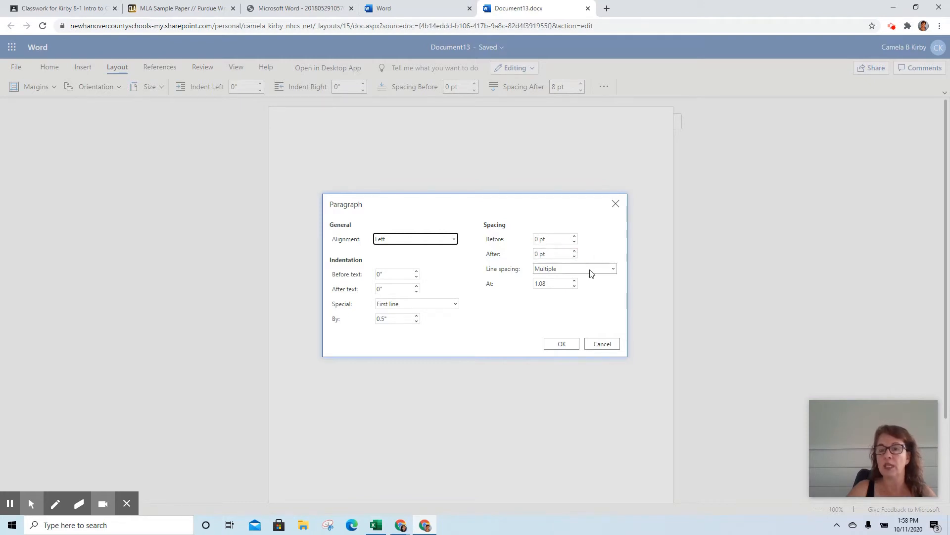
# Make line spacing double, apply the settings, and set Normal 1-inch margins.
pyautogui.click(589, 270)
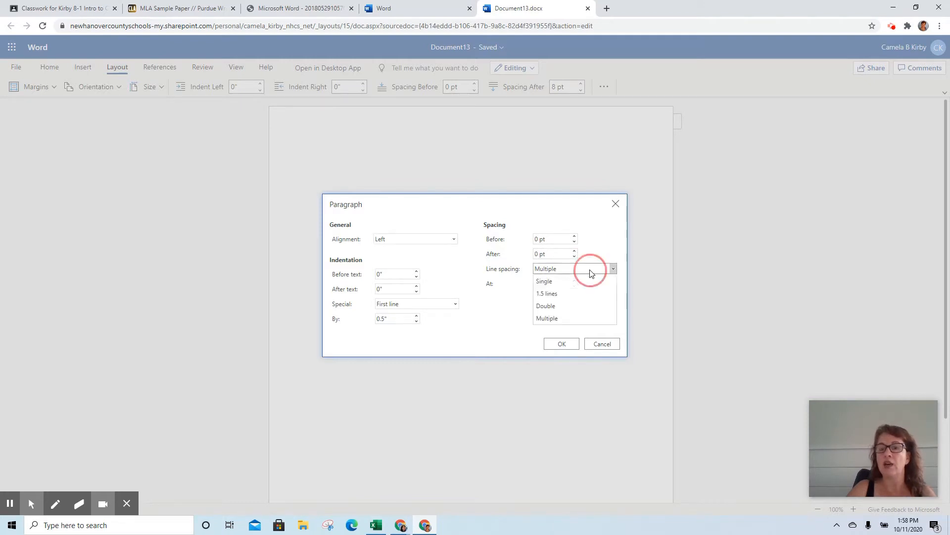
pyautogui.click(573, 306)
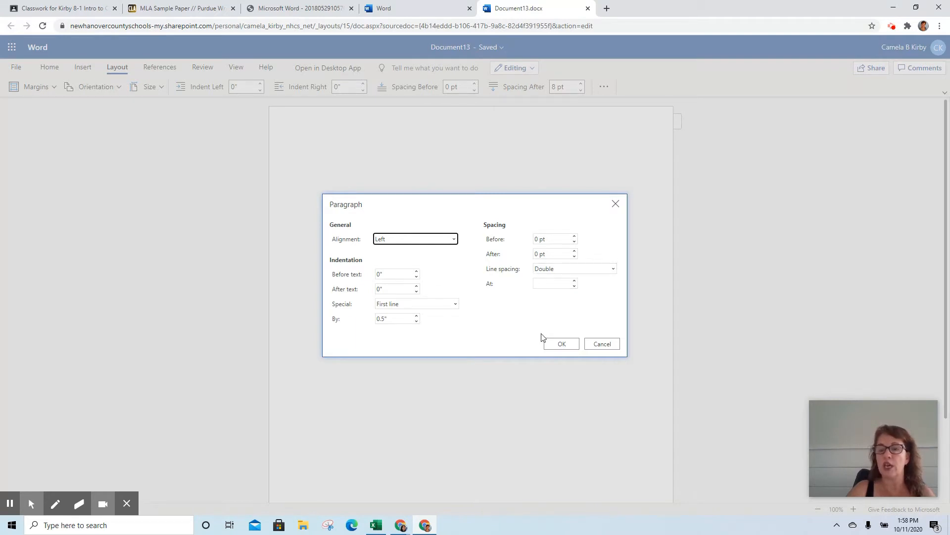
pyautogui.click(566, 345)
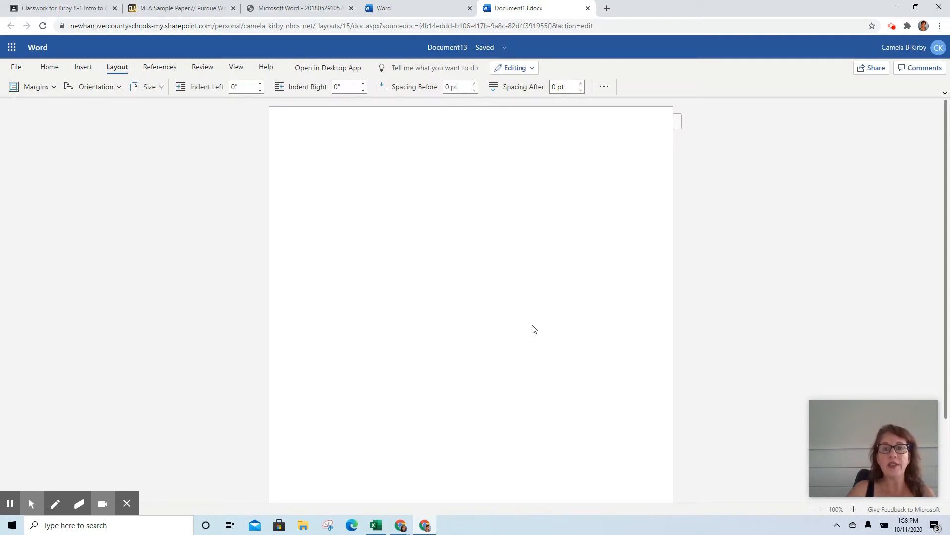
pyautogui.click(53, 87)
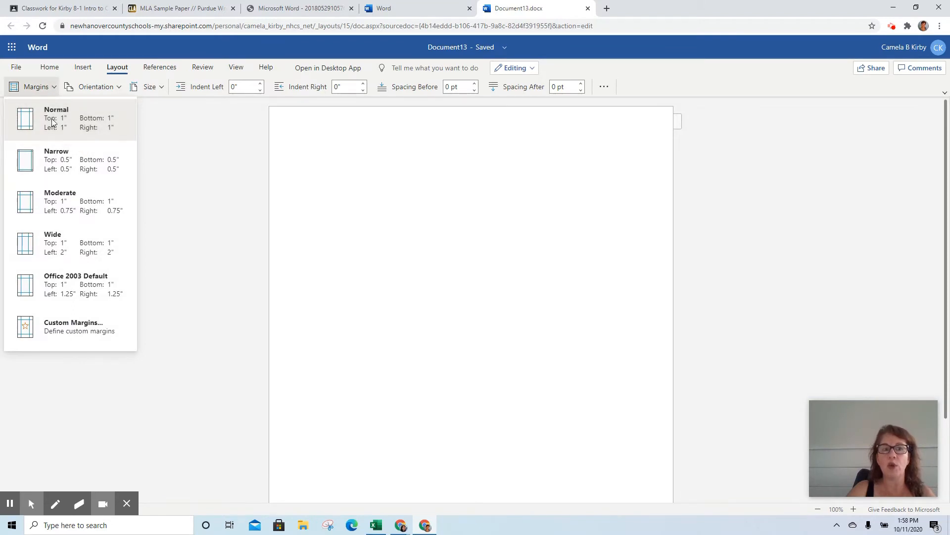
pyautogui.click(100, 129)
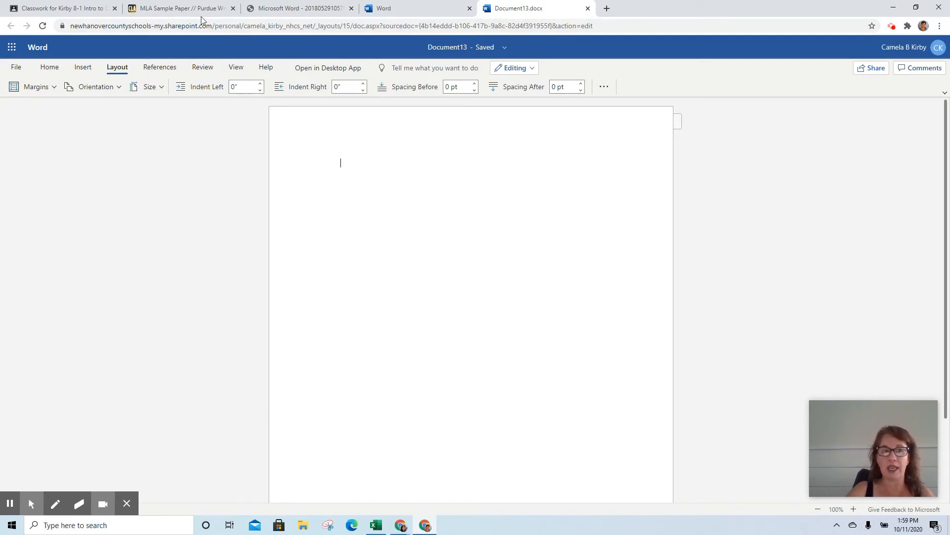
# Restore the Chrome window to a smaller size and shift it left.
pyautogui.click(181, 8)
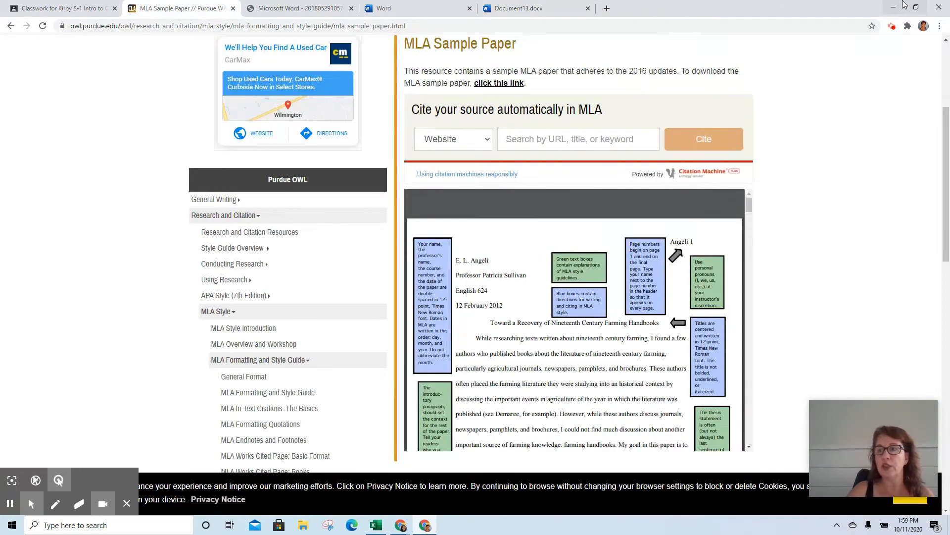
pyautogui.click(916, 8)
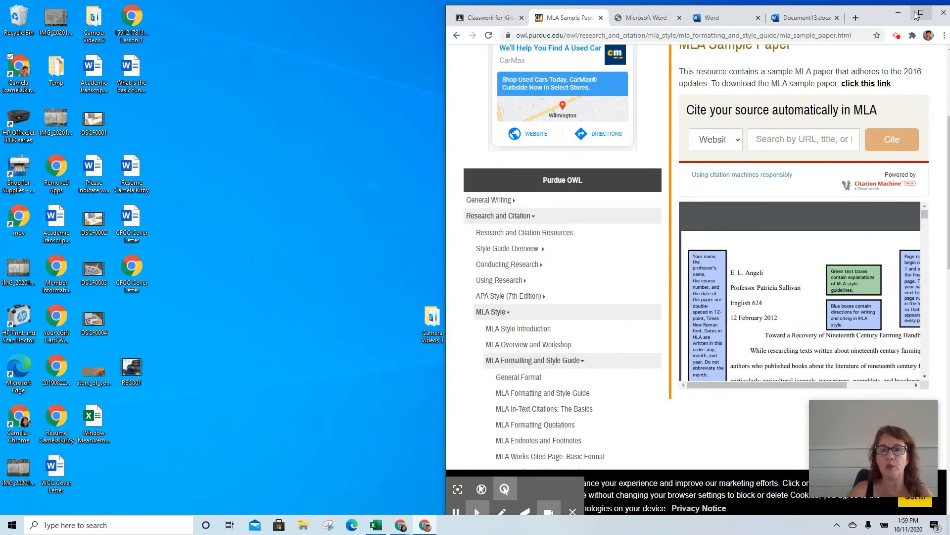
pyautogui.moveTo(870, 18)
pyautogui.mouseDown()
pyautogui.moveTo(818, 18)
pyautogui.moveTo(866, 26)
pyautogui.mouseUp()
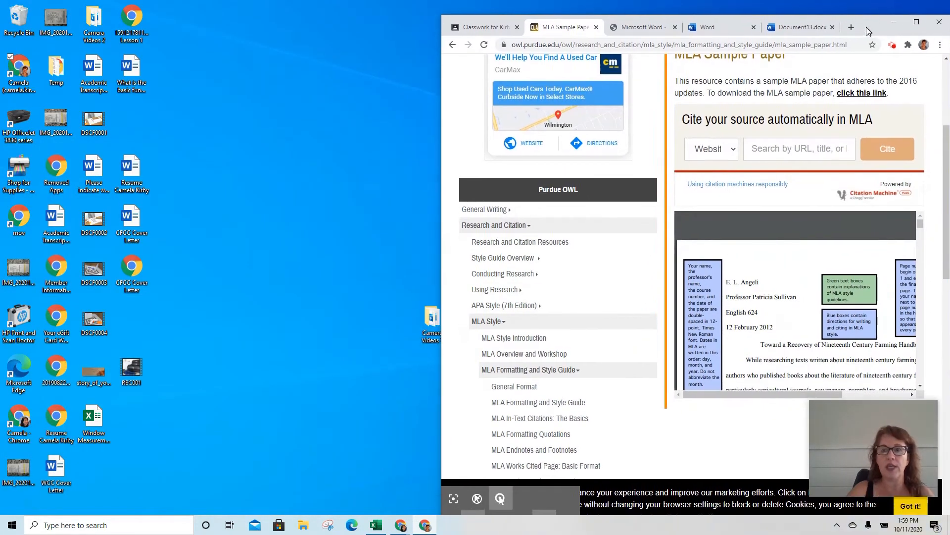
pyautogui.click(796, 27)
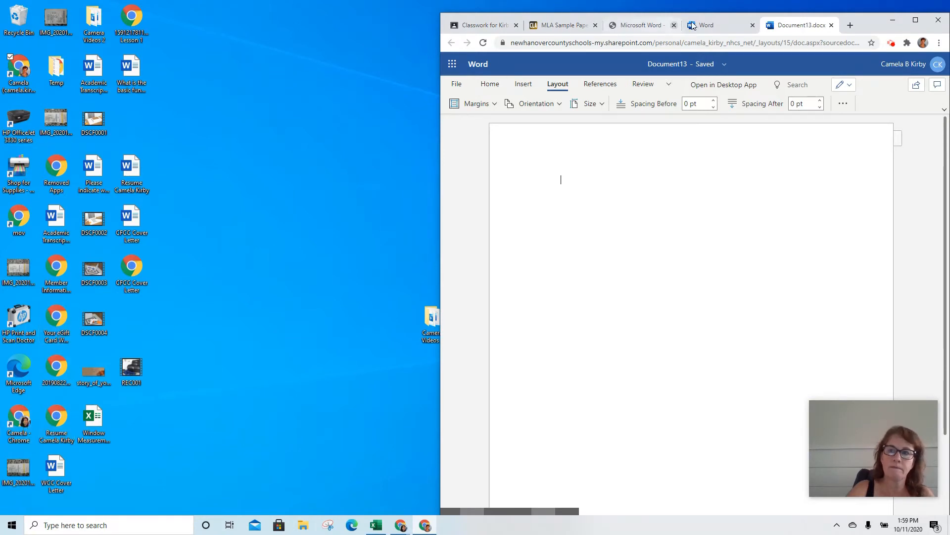
pyautogui.moveTo(875, 28)
pyautogui.mouseDown()
pyautogui.moveTo(894, 21)
pyautogui.moveTo(179, 108)
pyautogui.moveTo(841, 34)
pyautogui.moveTo(871, 16)
pyautogui.mouseUp()
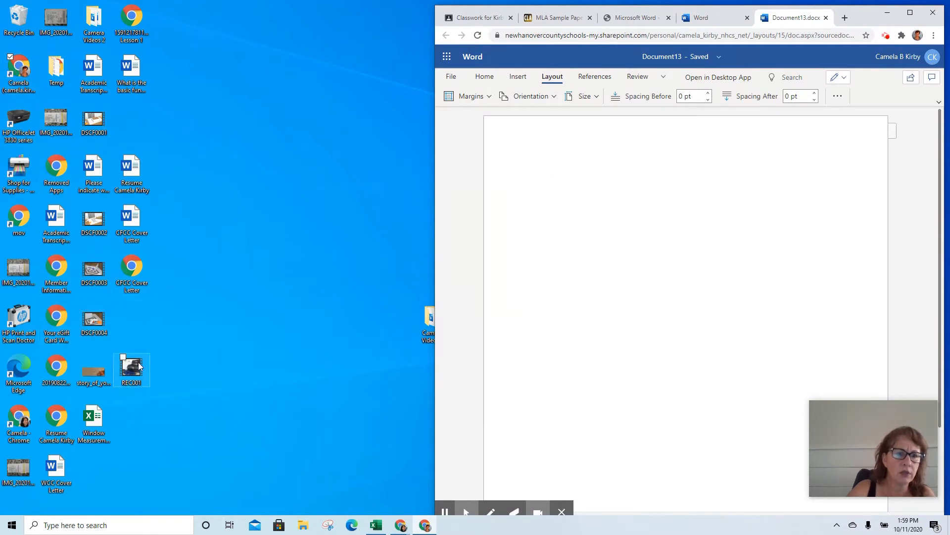
# Open the MLA sample PDF from the desktop in its own narrowed Chrome window beside Document13.
pyautogui.click(57, 382)
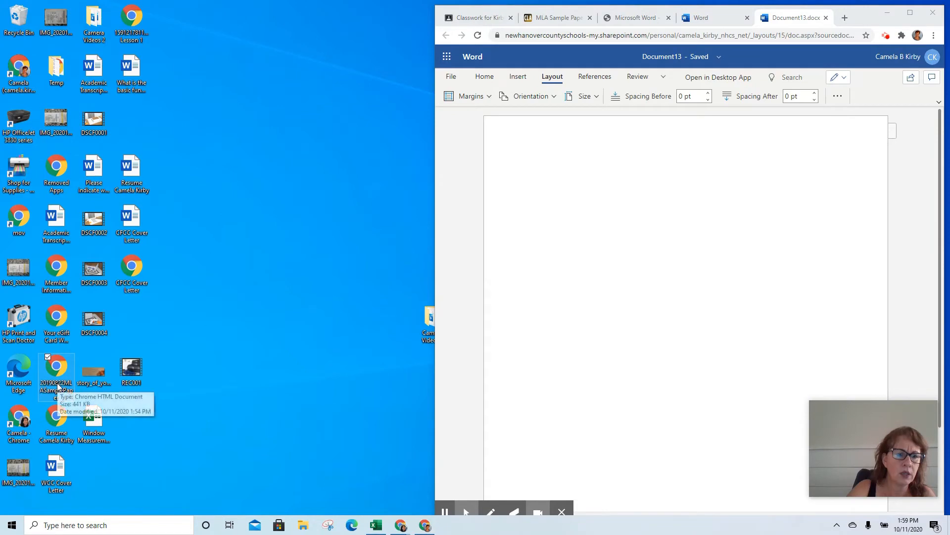
pyautogui.doubleClick(57, 382)
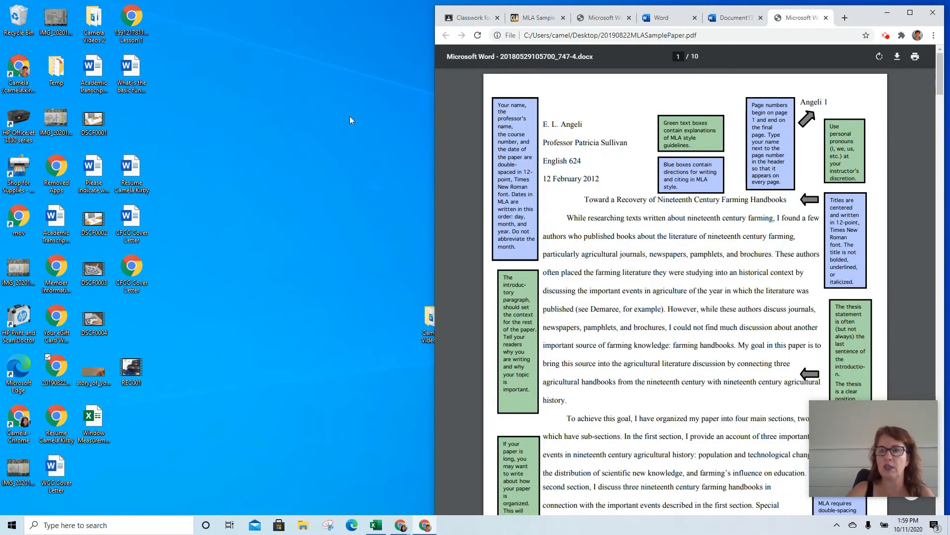
pyautogui.moveTo(797, 17); pyautogui.dragTo(32, 19)
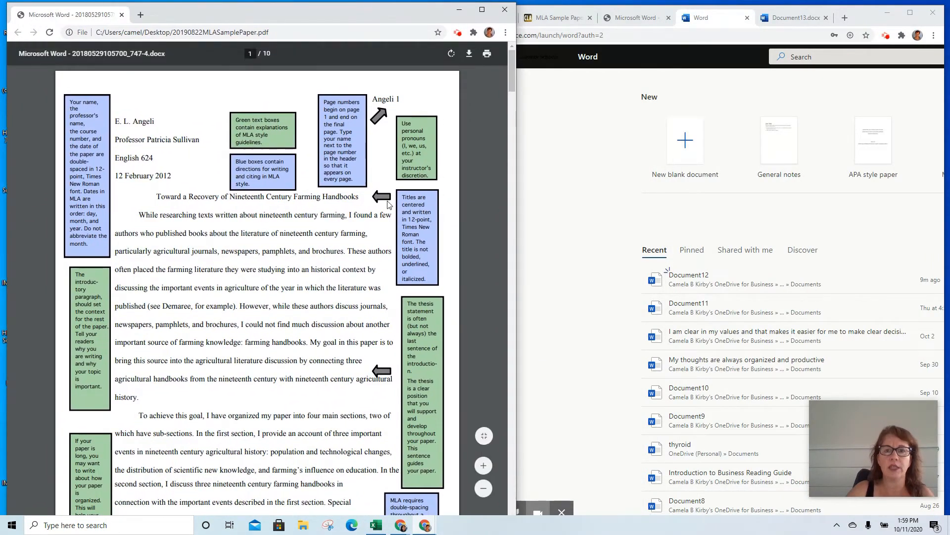
pyautogui.scroll(-8, 513, 246)
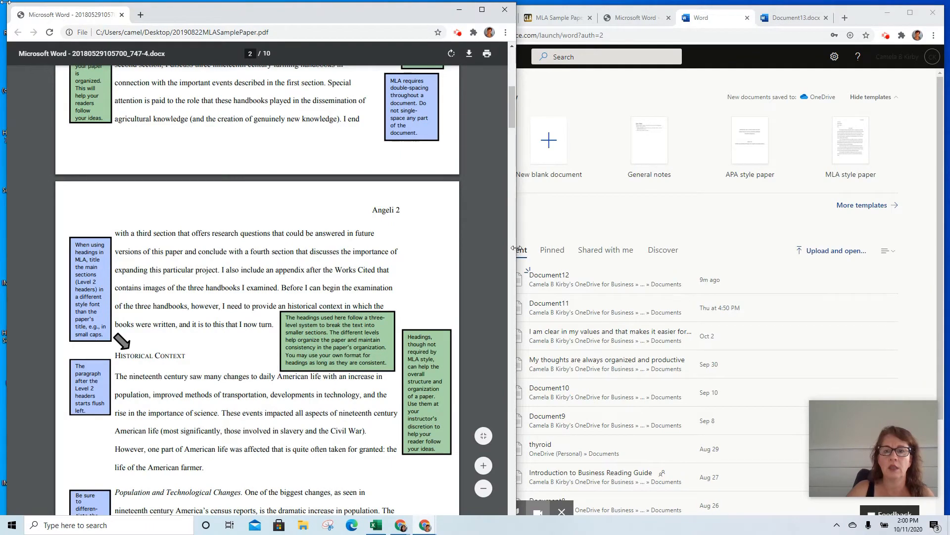
pyautogui.moveTo(515, 248); pyautogui.dragTo(432, 242)
pyautogui.scroll(10, 155, 160)
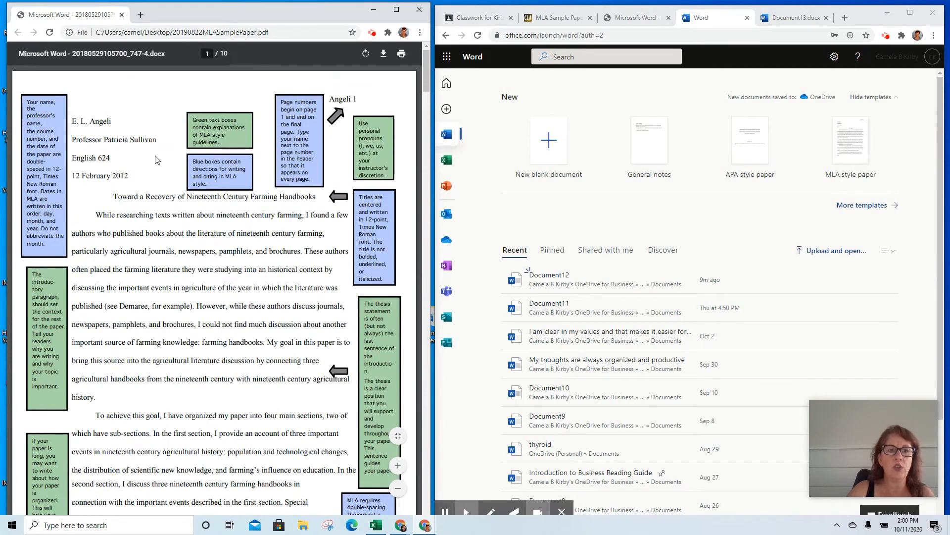
pyautogui.click(796, 18)
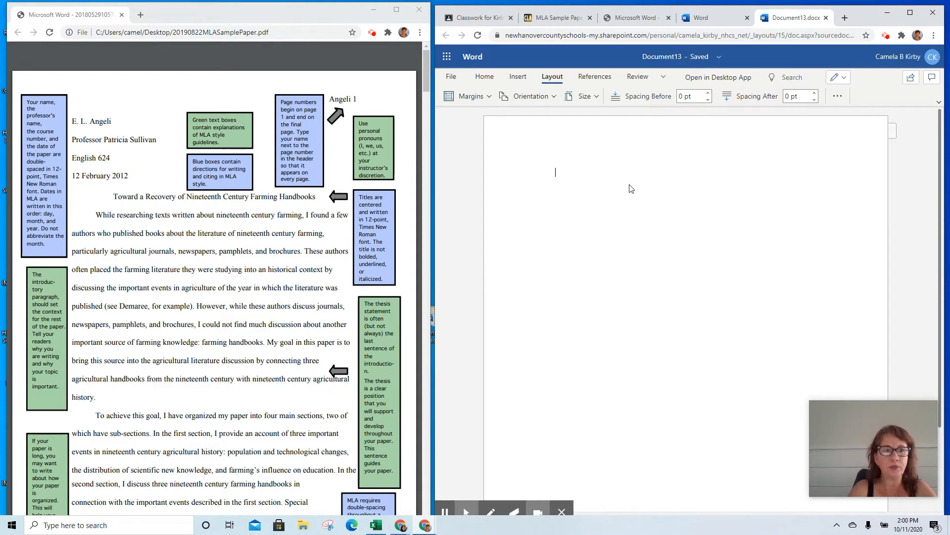
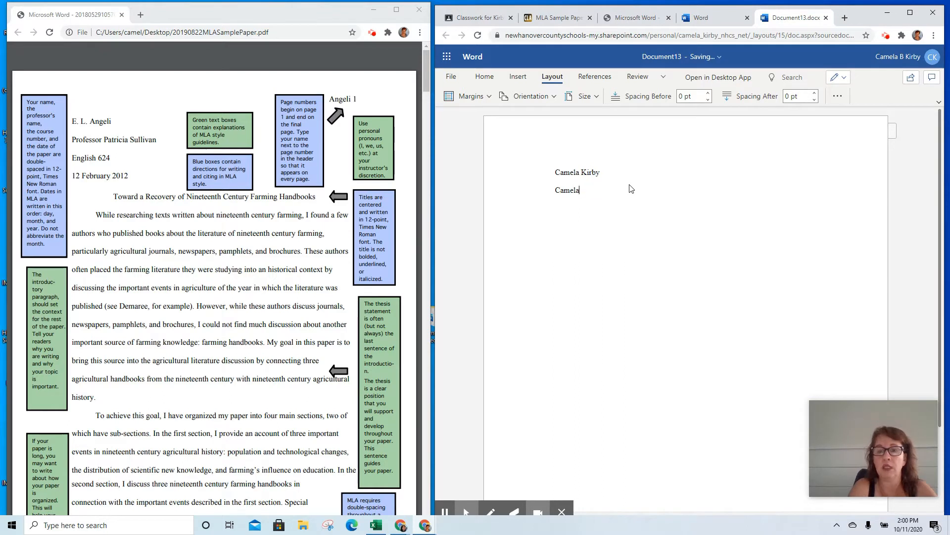
# Type the student's name and the instructor's name on the first two heading lines.
pyautogui.write('Kirby')
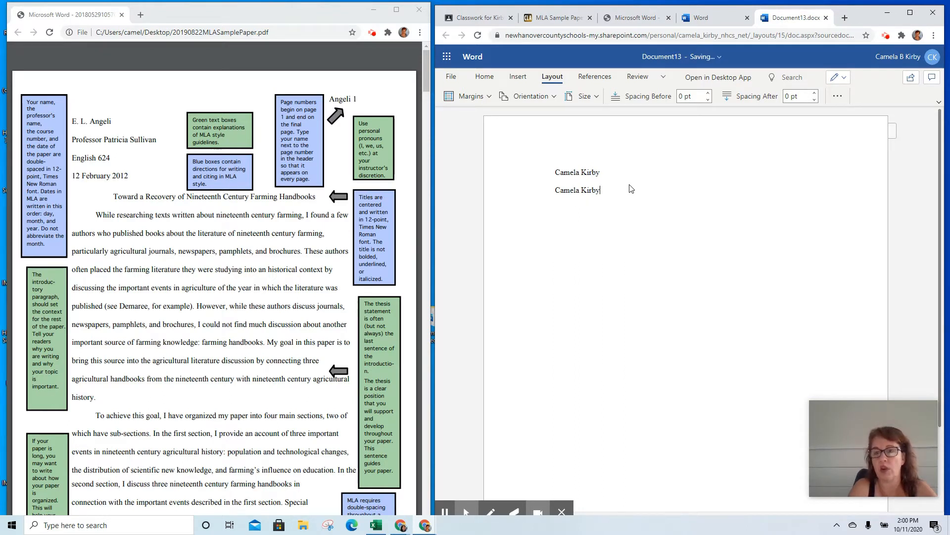
pyautogui.press('Up')
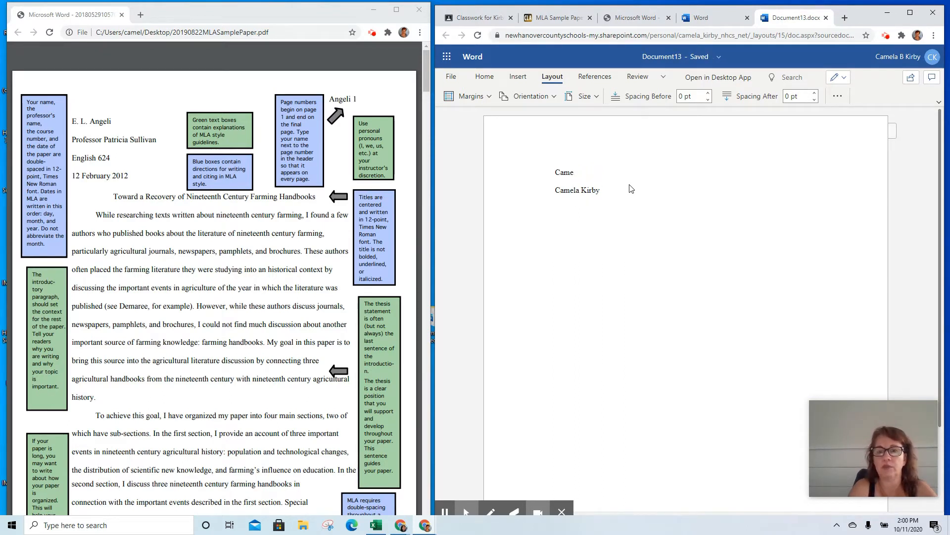
pyautogui.press('BackSpace')
pyautogui.press('BackSpace')
pyautogui.press('BackSpace')
pyautogui.press('BackSpace')
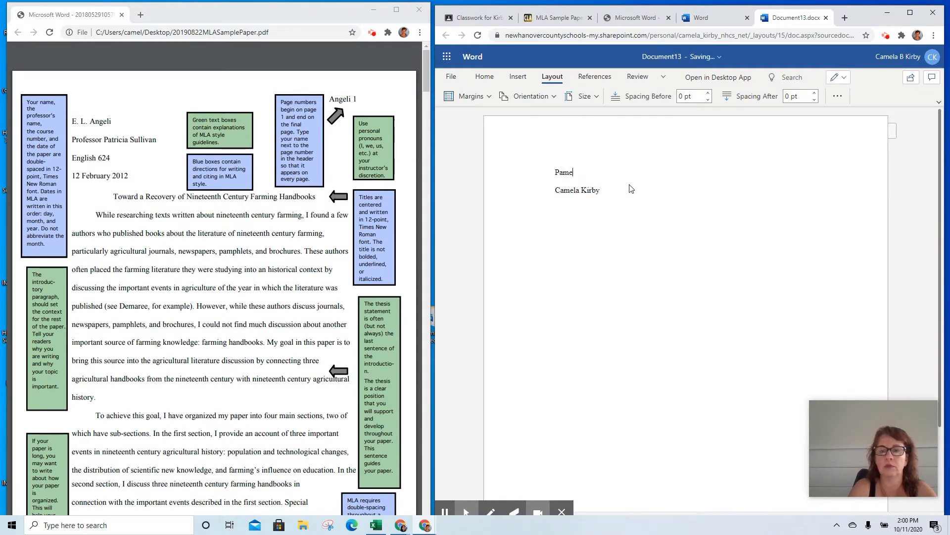
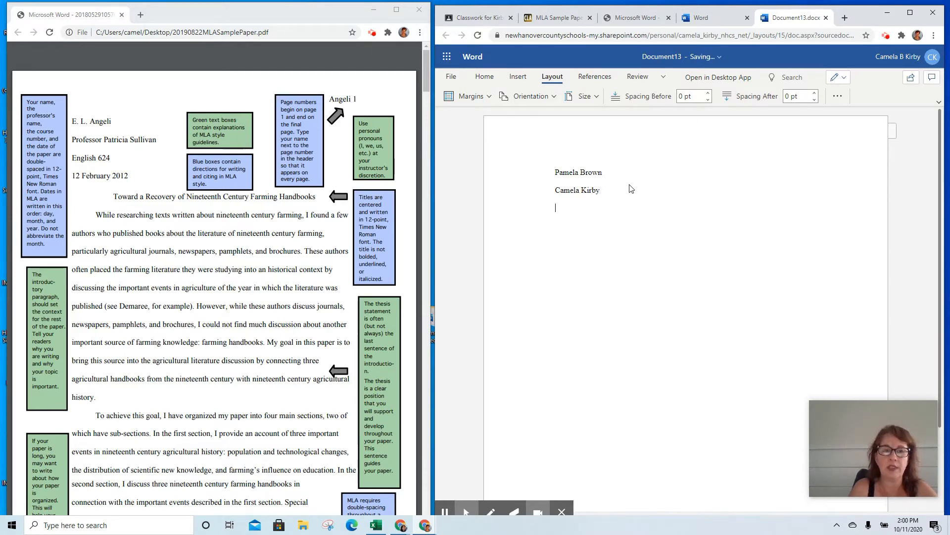
# Add 'Intro to Office Productivity' and '12 October 2020', then center the next line for the title.
pyautogui.write('ntro to of')
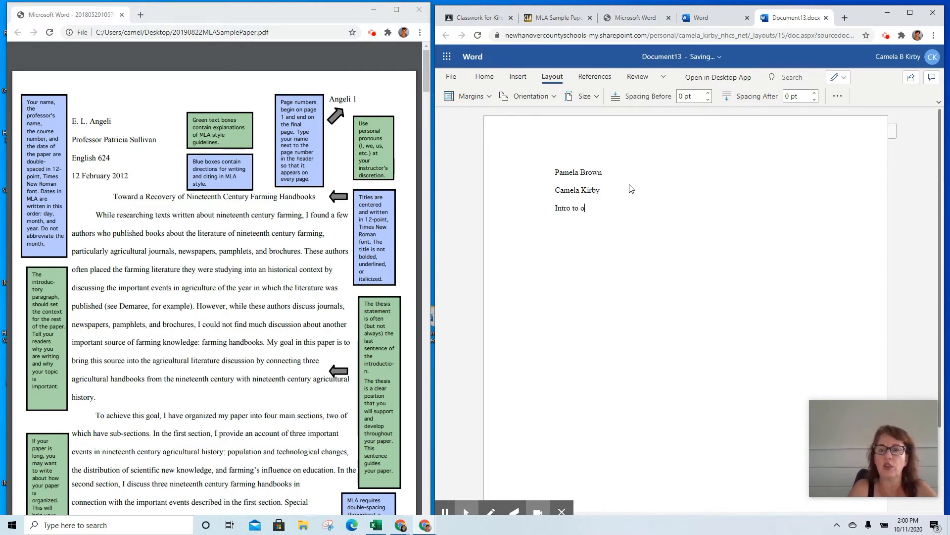
pyautogui.press('BackSpace')
pyautogui.press('BackSpace')
pyautogui.write('Offic')
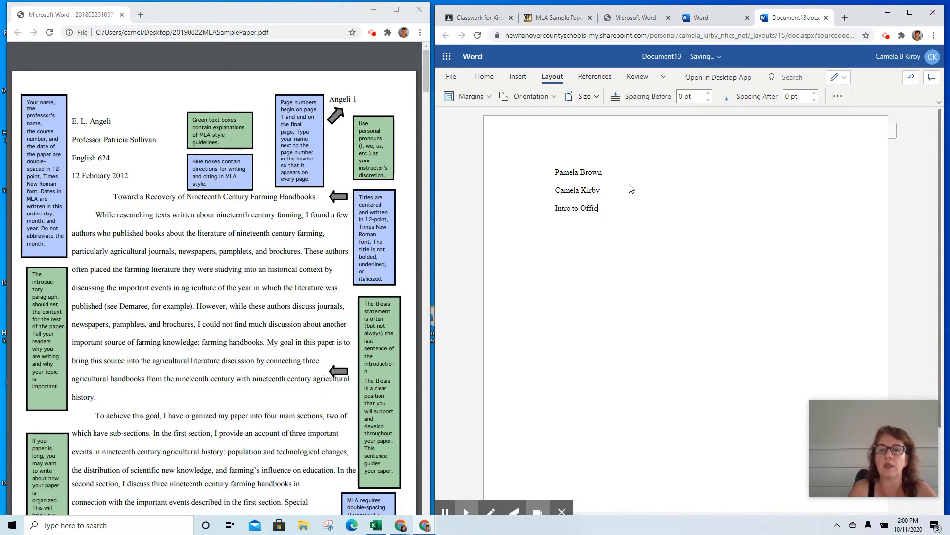
pyautogui.write('e Product')
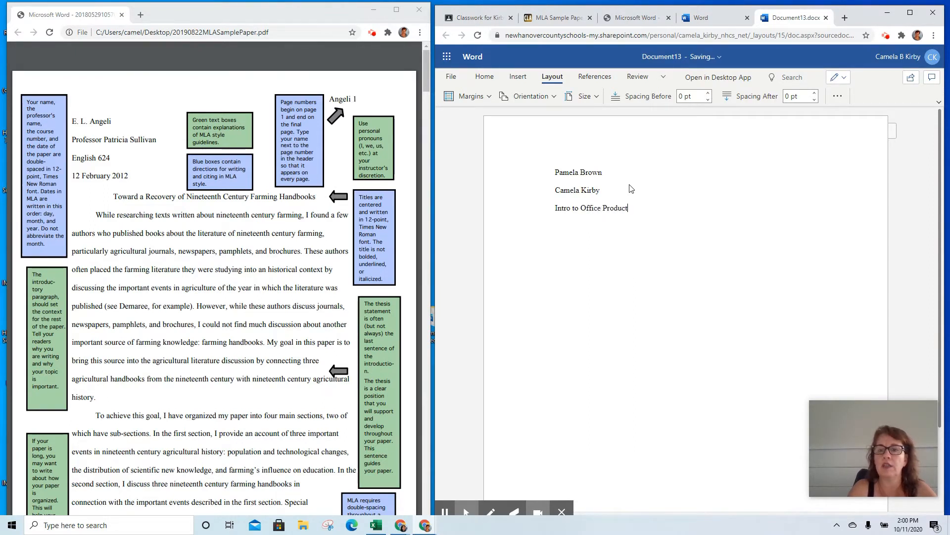
pyautogui.write('ivity')
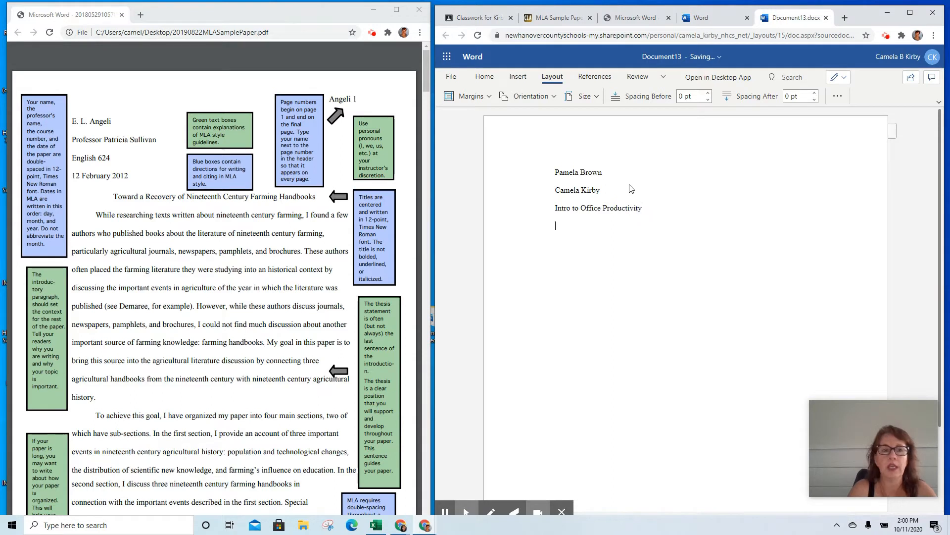
pyautogui.press('Return')
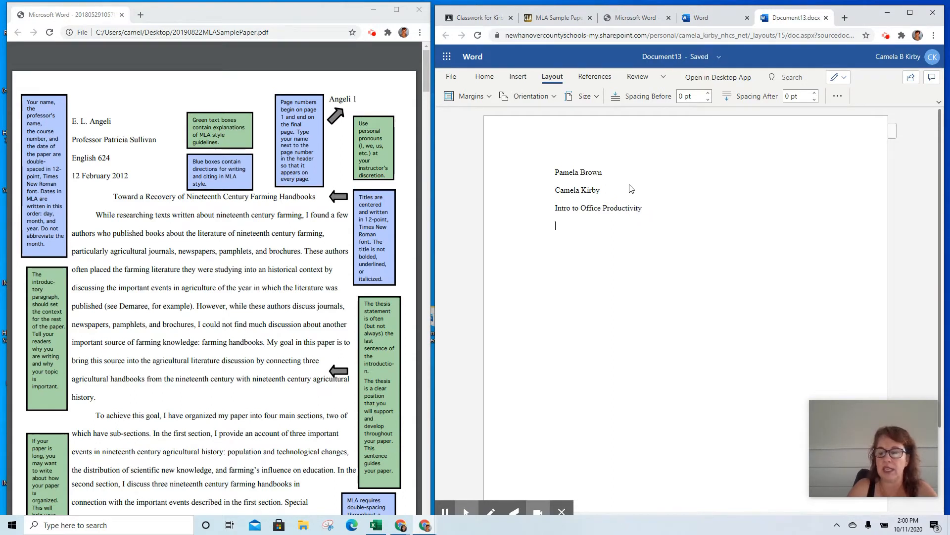
pyautogui.write('12')
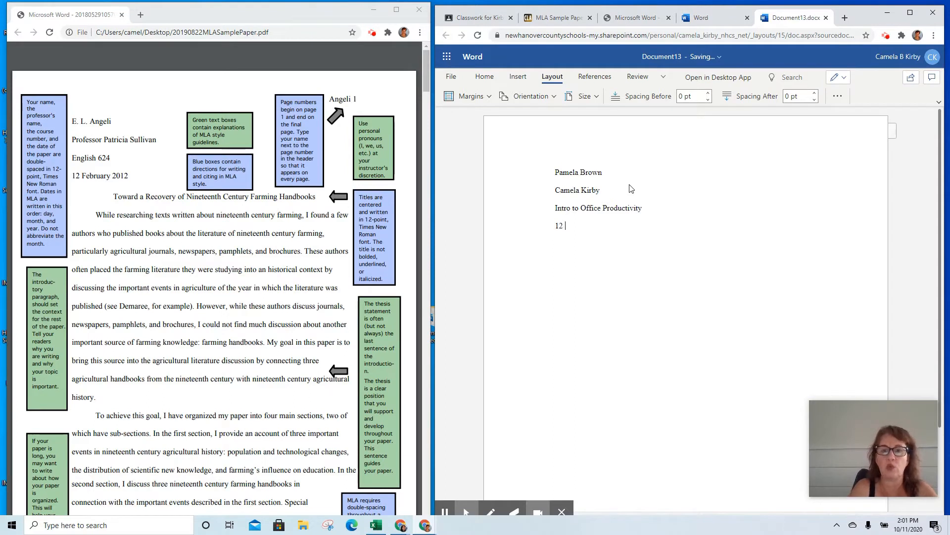
pyautogui.write(' October 2020')
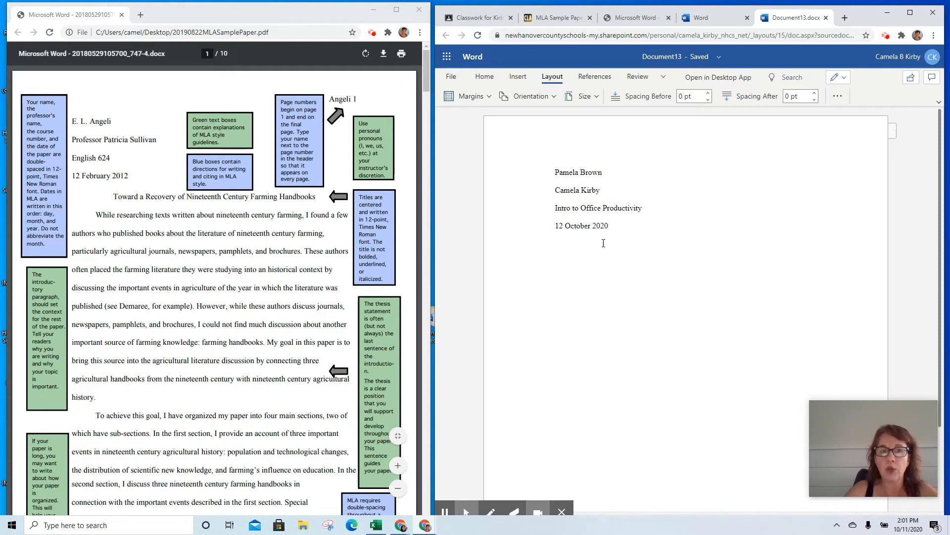
pyautogui.click(488, 79)
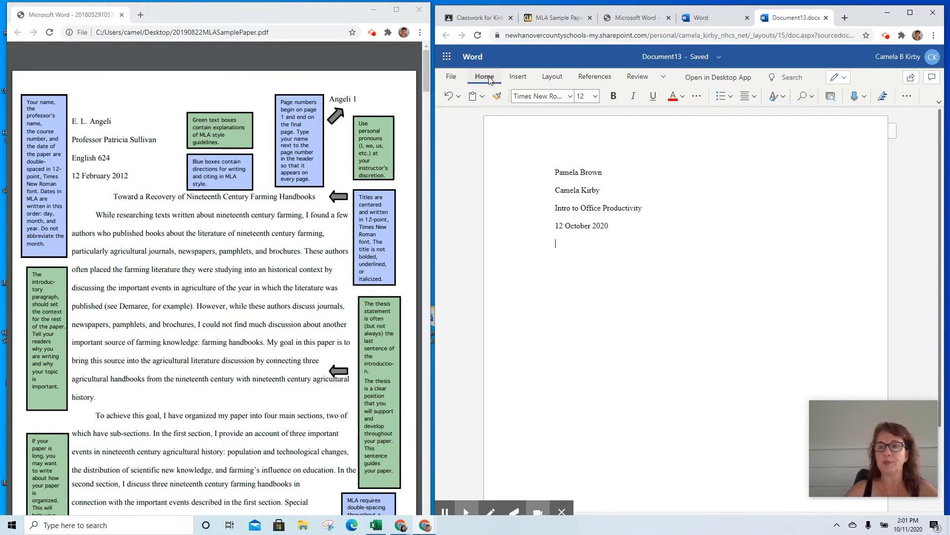
pyautogui.click(746, 96)
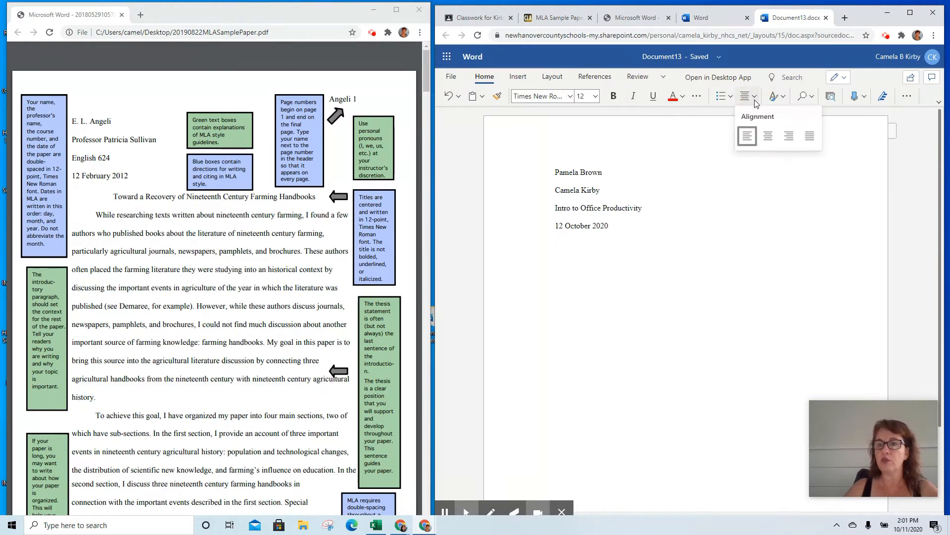
pyautogui.click(768, 136)
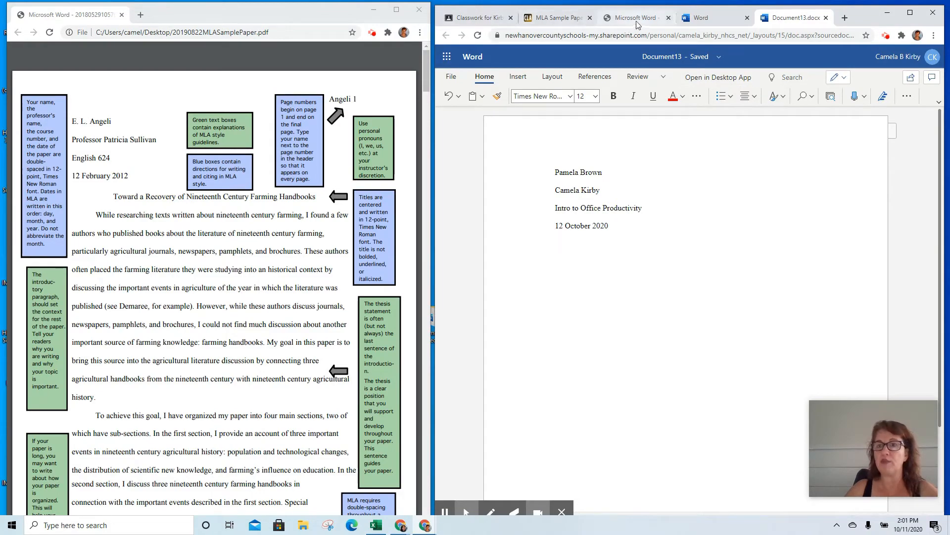
# Check the Classroom assignment's report title, 'Budgeting Basics for Young Adults', then return to Document13.
pyautogui.click(487, 22)
pyautogui.scroll(10, 627, 265)
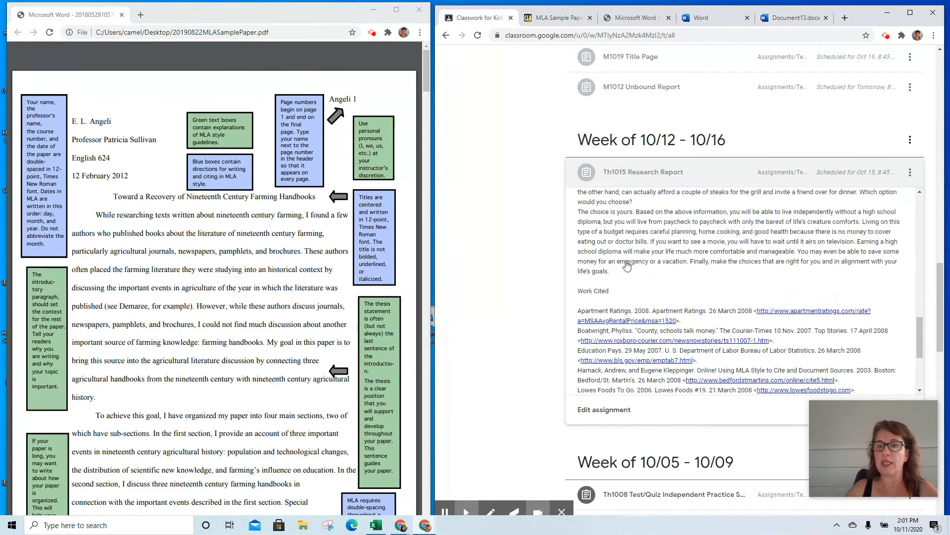
pyautogui.scroll(8, 628, 264)
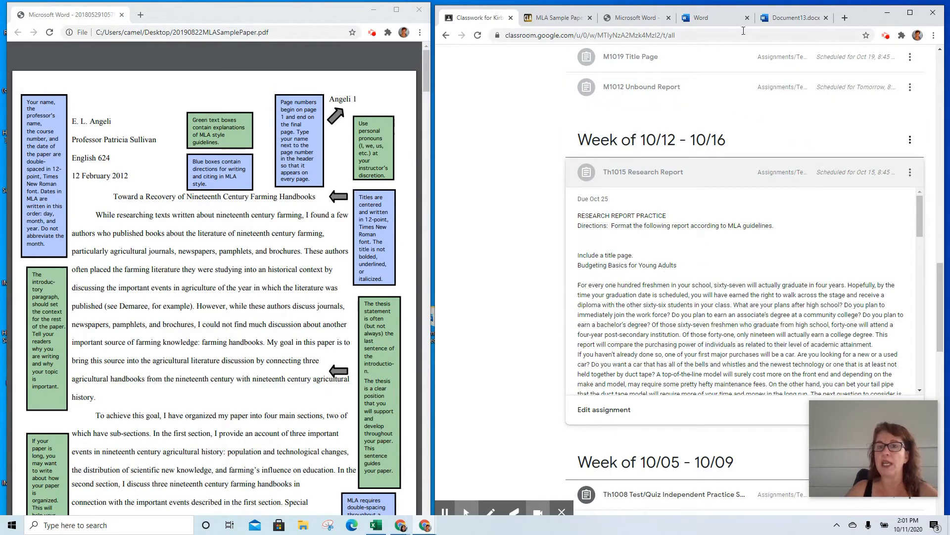
pyautogui.click(788, 20)
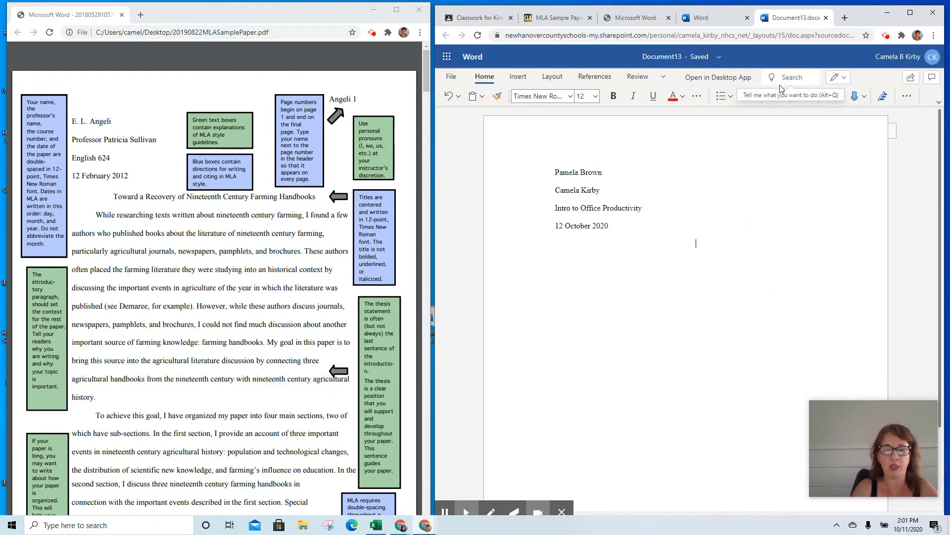
# Type the title 'Budgeting Basics for Adults', start a left-aligned indented line, and move Document13 into its own window.
pyautogui.write('Budgeting ')
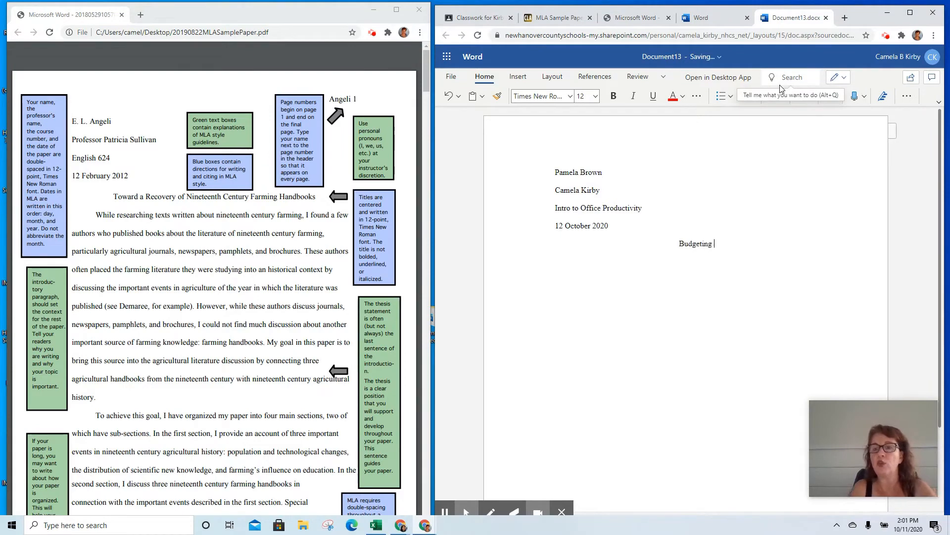
pyautogui.write('Basics for Adults')
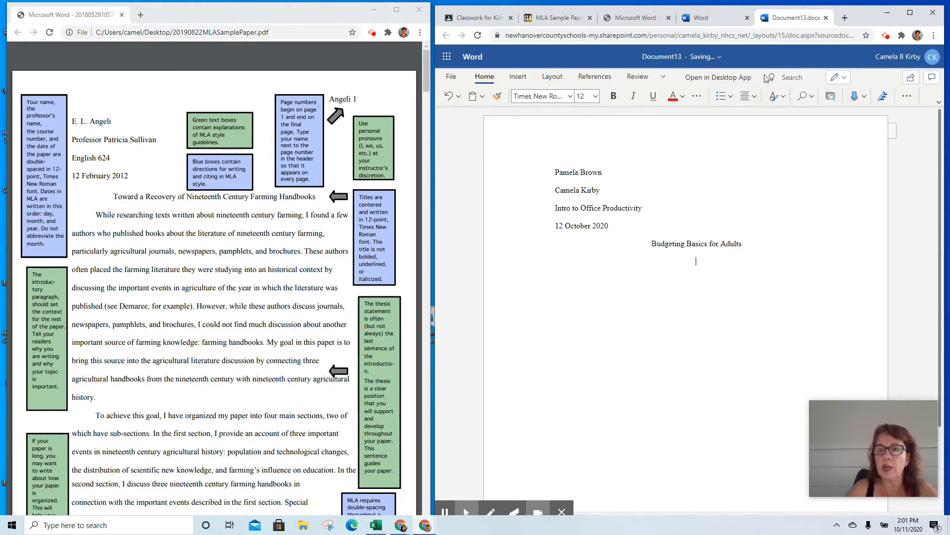
pyautogui.click(754, 96)
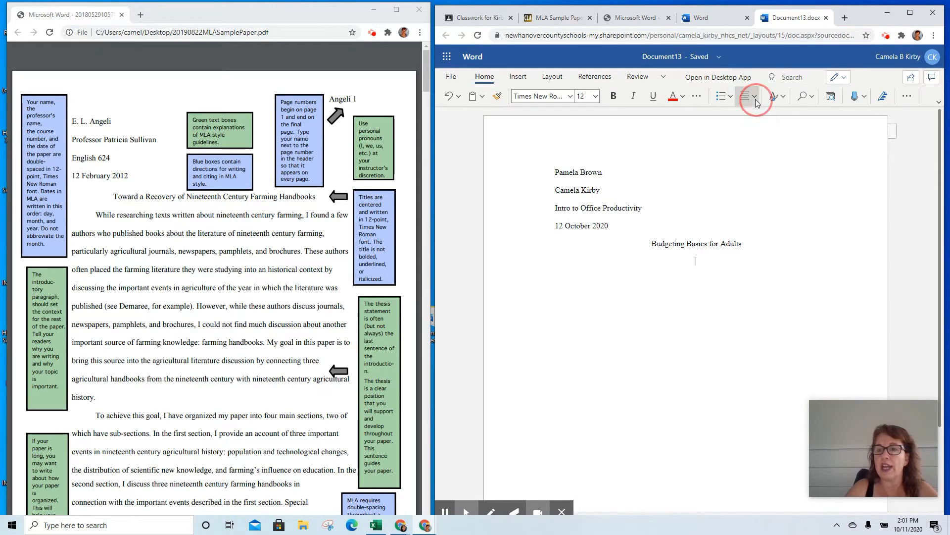
pyautogui.click(747, 142)
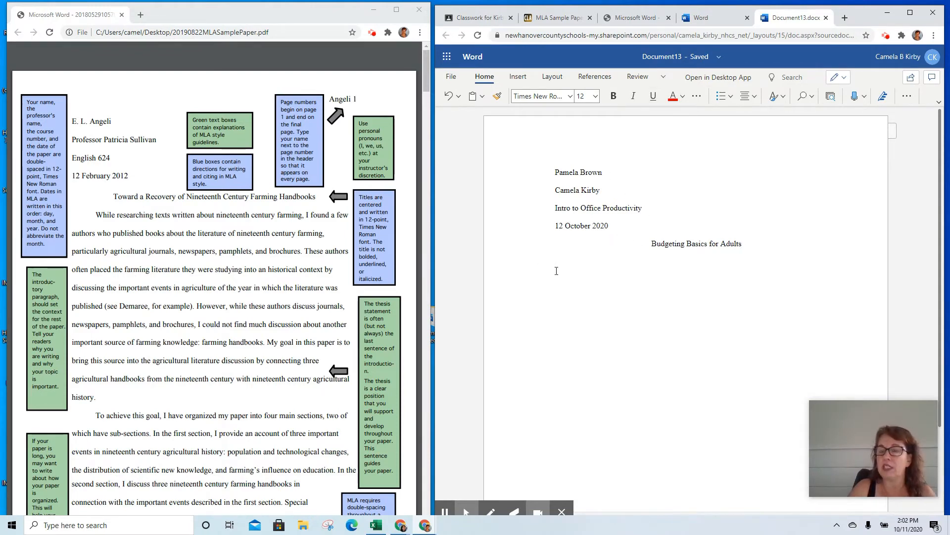
pyautogui.press('Tab')
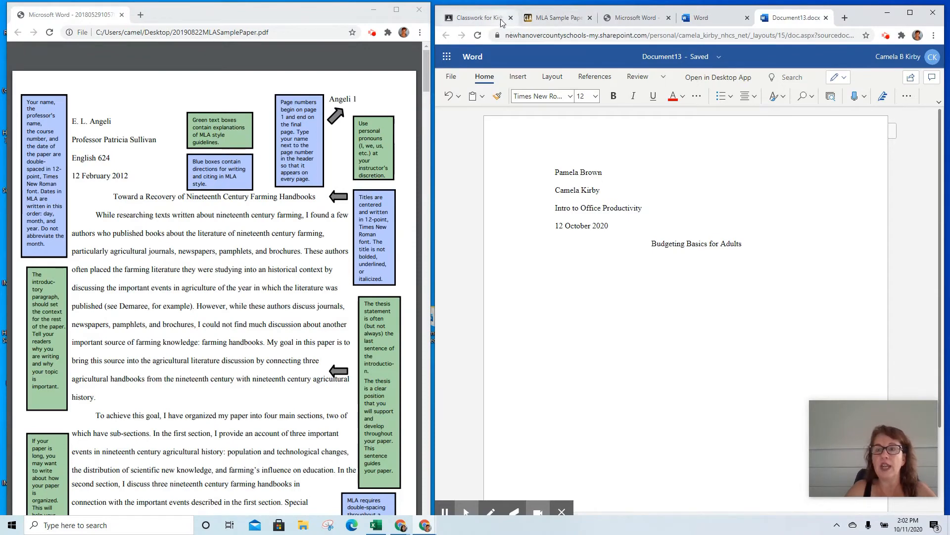
pyautogui.moveTo(800, 22); pyautogui.dragTo(816, 70)
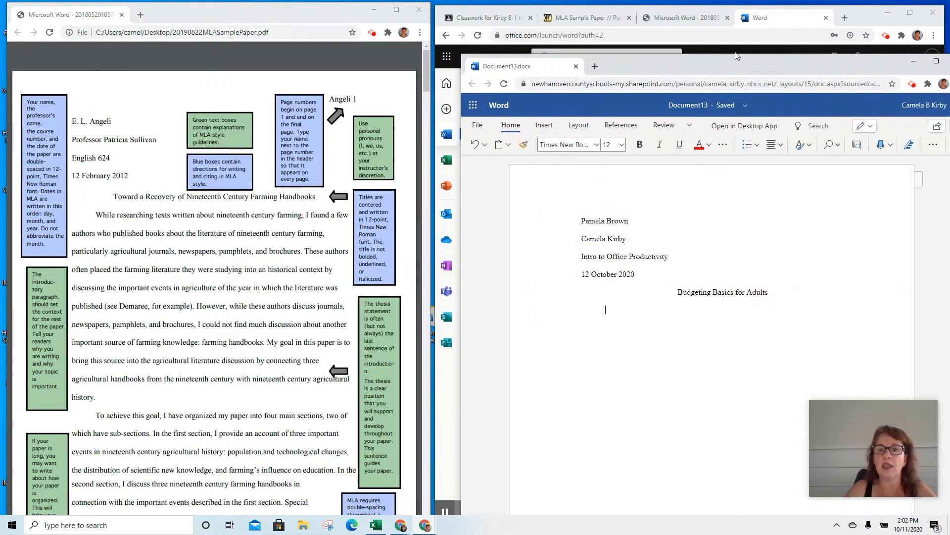
# Tile Classroom left and Word right, then begin the body with 'For every one hundred freshmen in your school…'.
pyautogui.click(513, 22)
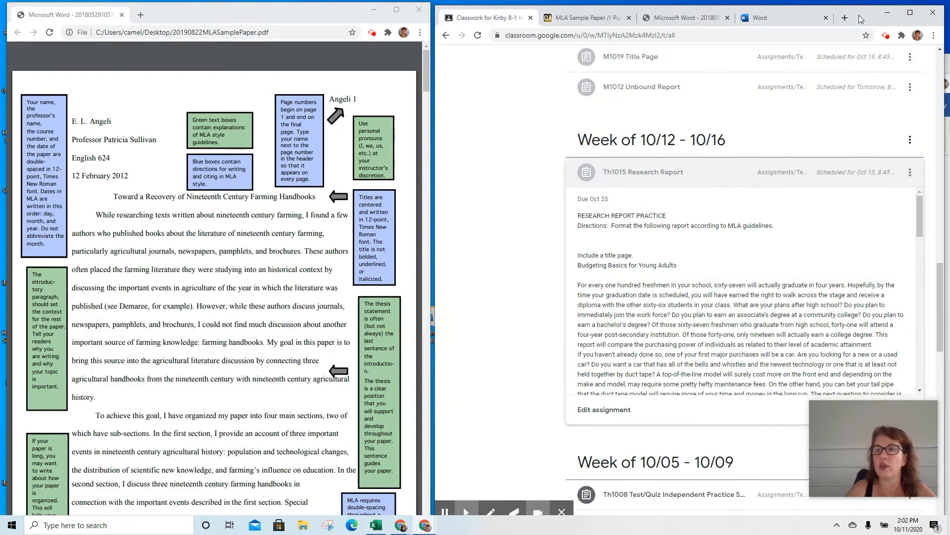
pyautogui.moveTo(864, 17); pyautogui.dragTo(365, 12)
pyautogui.moveTo(688, 73); pyautogui.dragTo(679, 19)
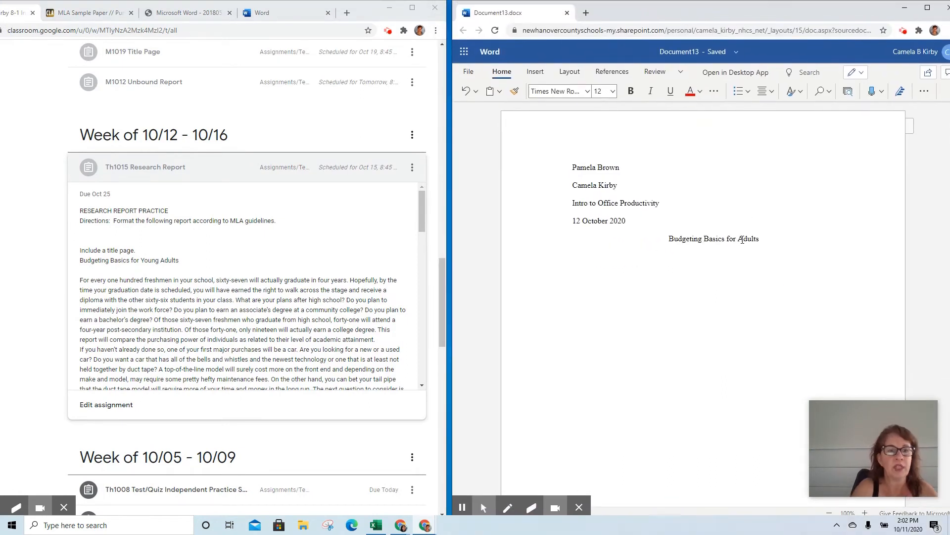
pyautogui.write('For every o')
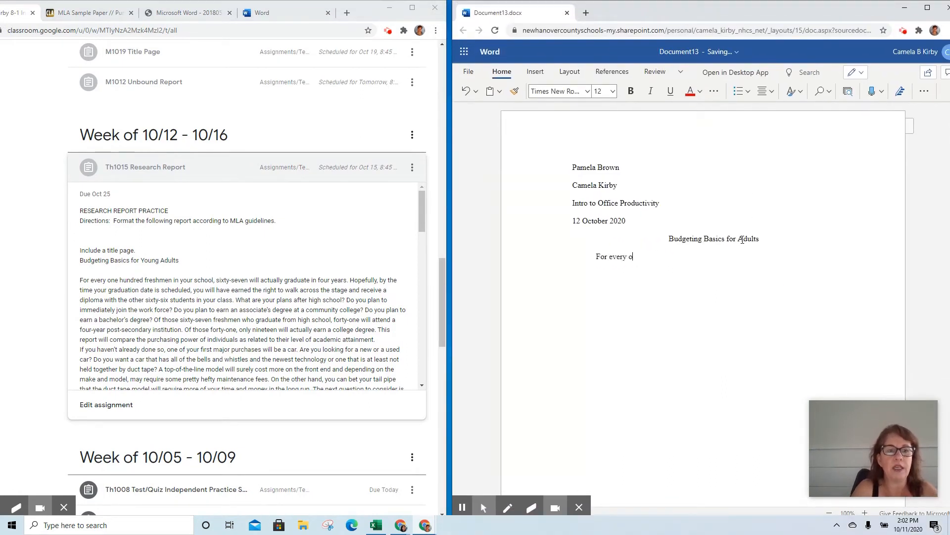
pyautogui.write('ne hund')
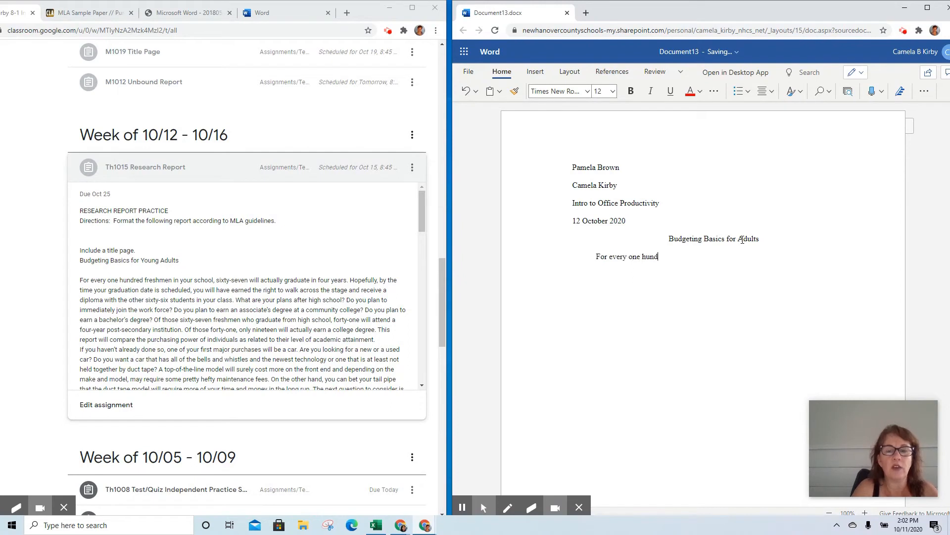
pyautogui.write('red ')
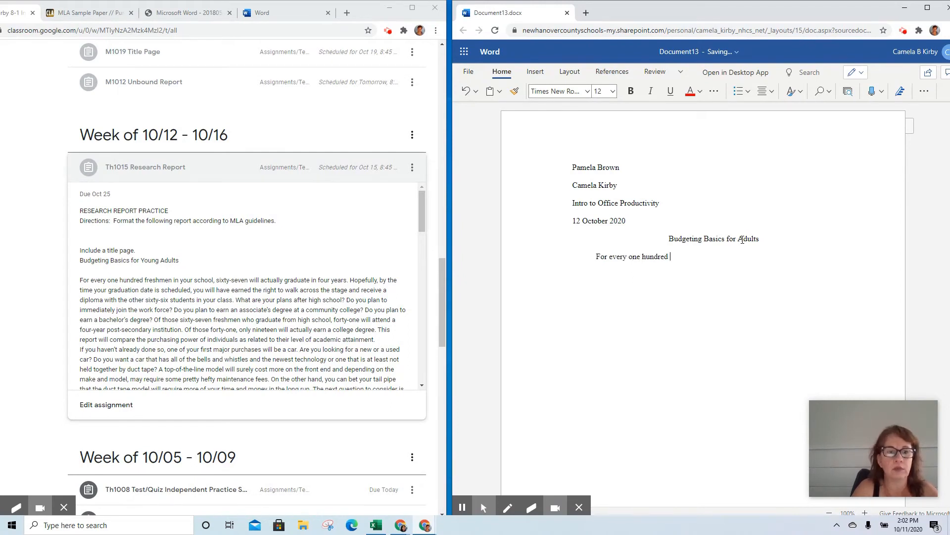
pyautogui.write('freshmen in your')
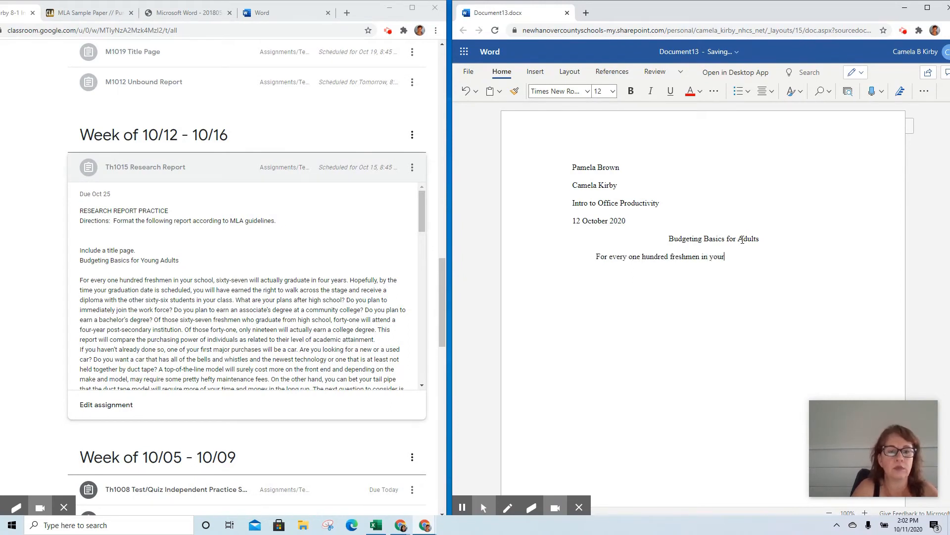
pyautogui.write(' school, ')
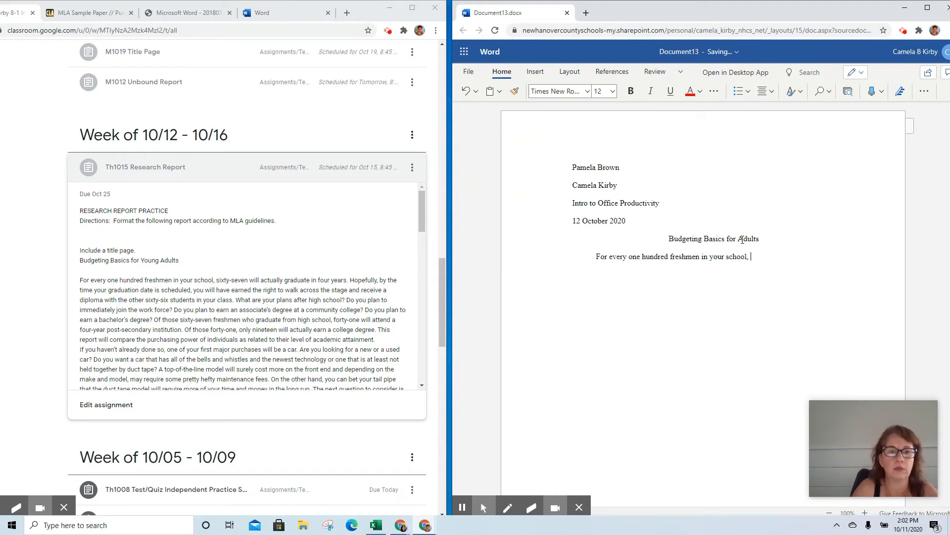
pyautogui.write('sixty-sevn will actua')
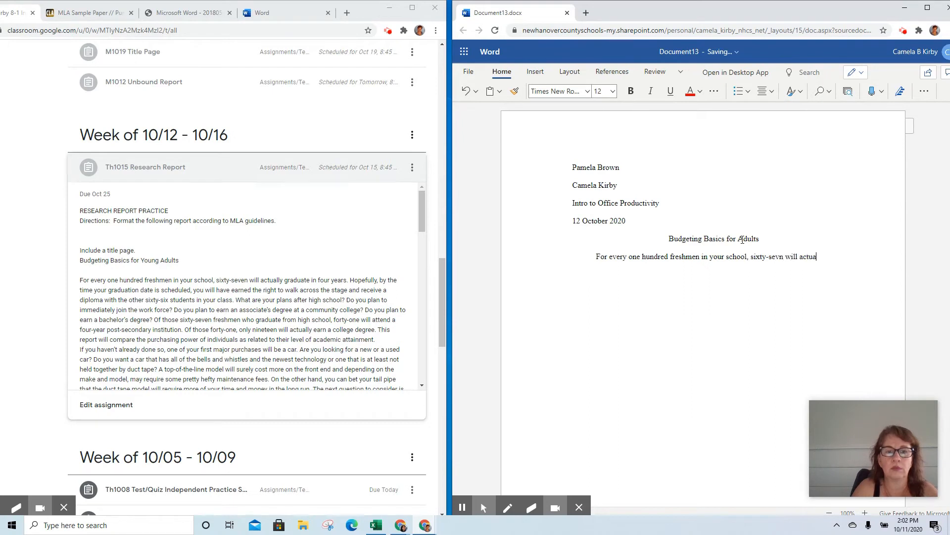
pyautogui.write('lly graduaa')
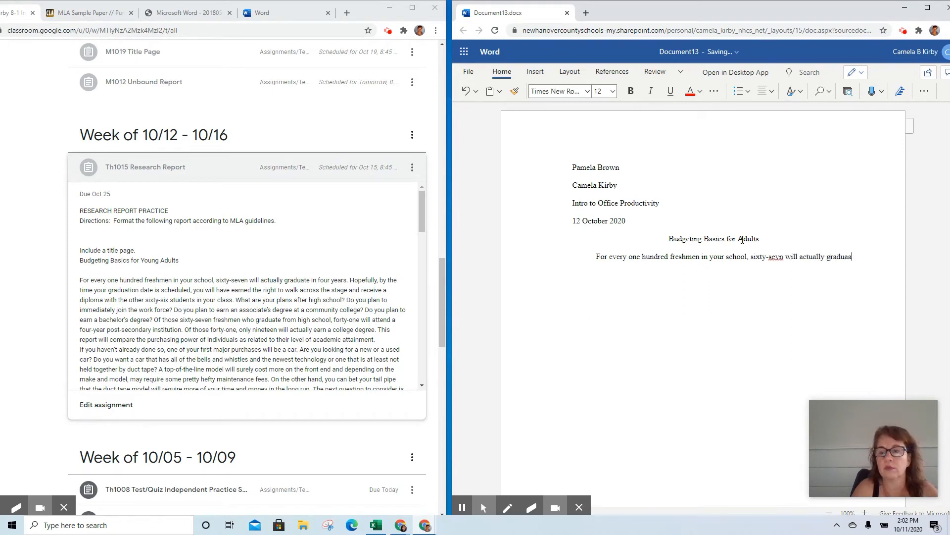
pyautogui.write('te in ')
pyautogui.write('four ')
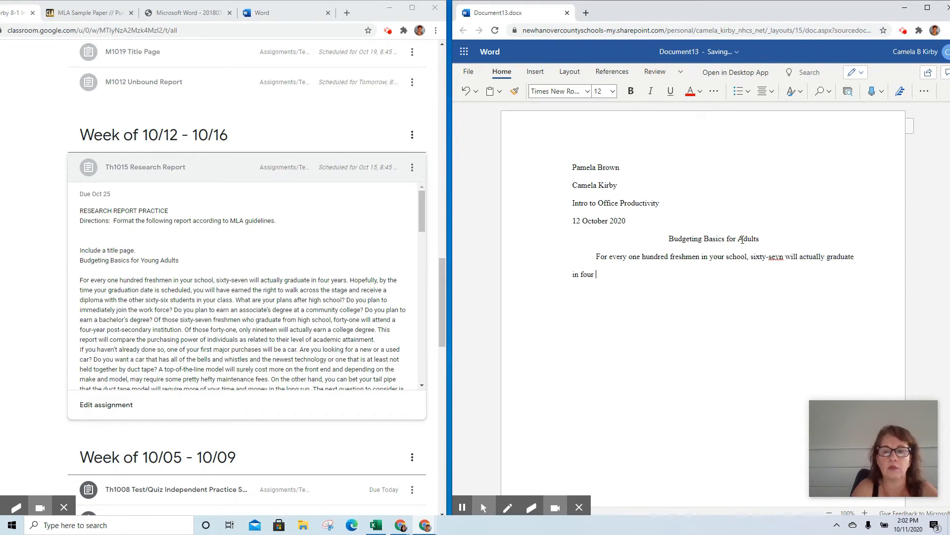
pyautogui.write('you')
pyautogui.write('ears.')
pyautogui.write('Hop')
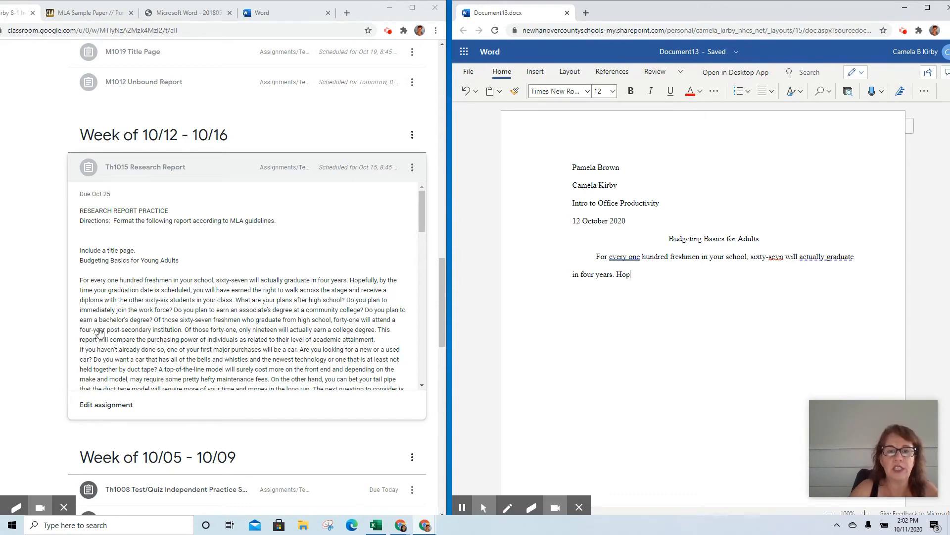
pyautogui.scroll(-4, 159, 300)
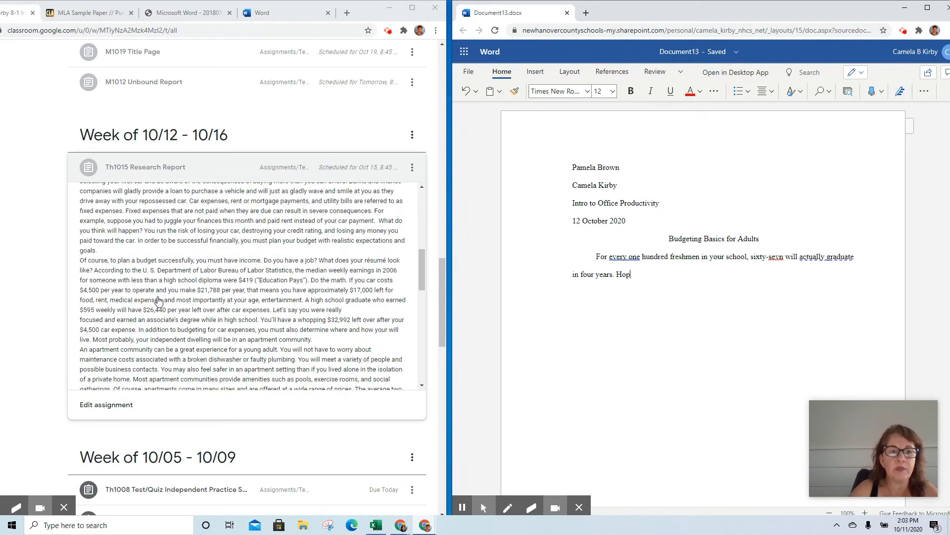
pyautogui.scroll(-1, 134, 286)
pyautogui.scroll(4, 135, 286)
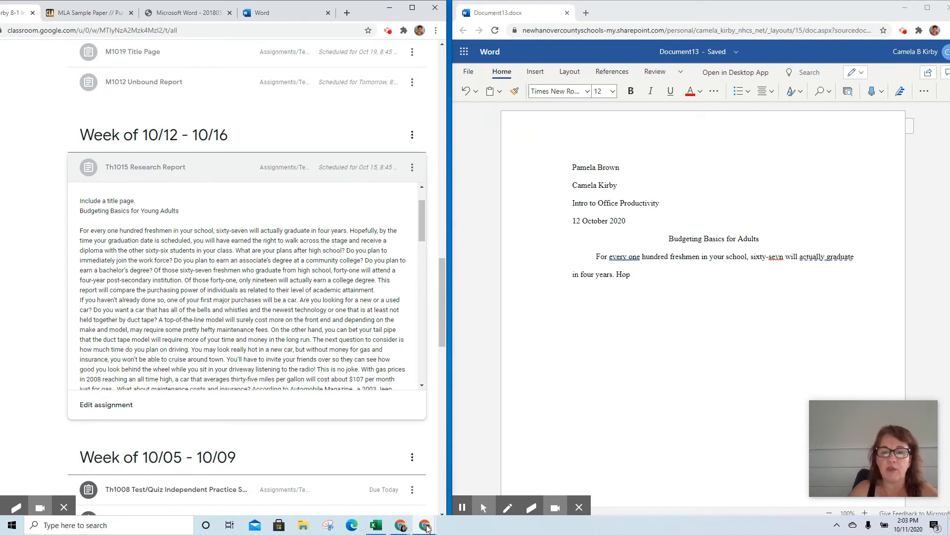
pyautogui.moveTo(427, 528)
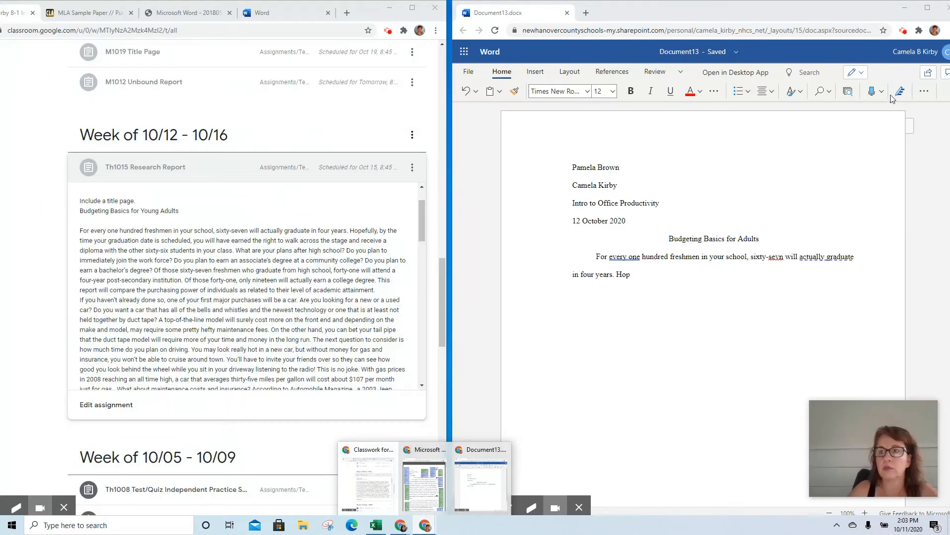
pyautogui.click(904, 33)
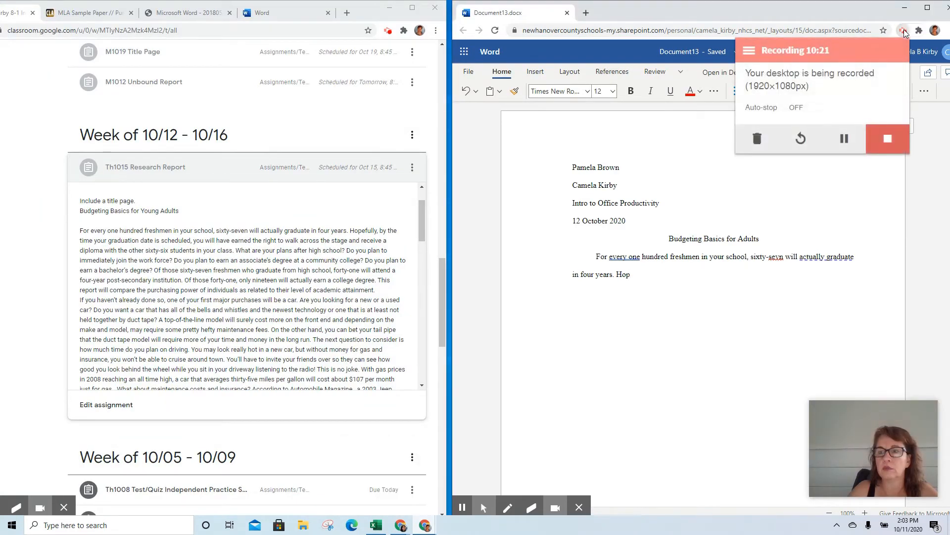
pyautogui.click(845, 135)
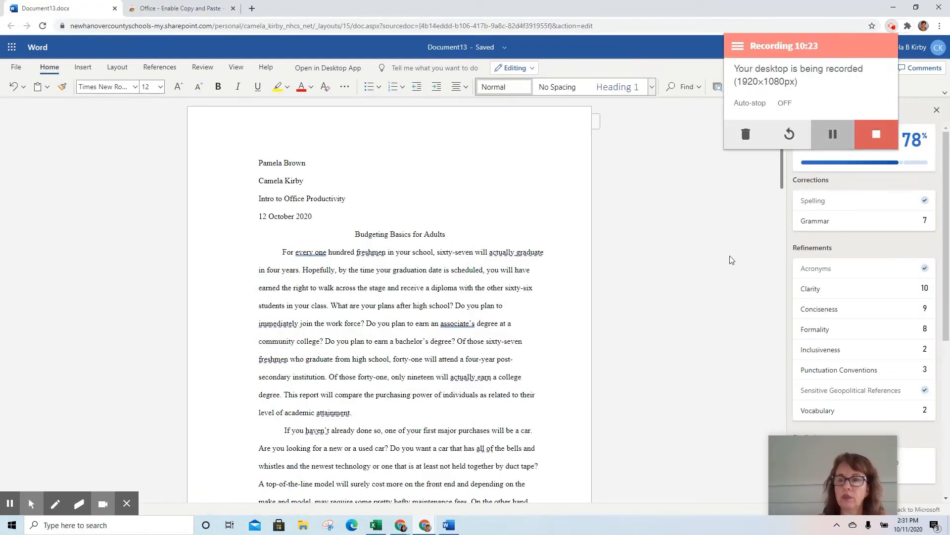
# Delete the stray space before the 'Of course' paragraph so it aligns with the others.
pyautogui.click(727, 257)
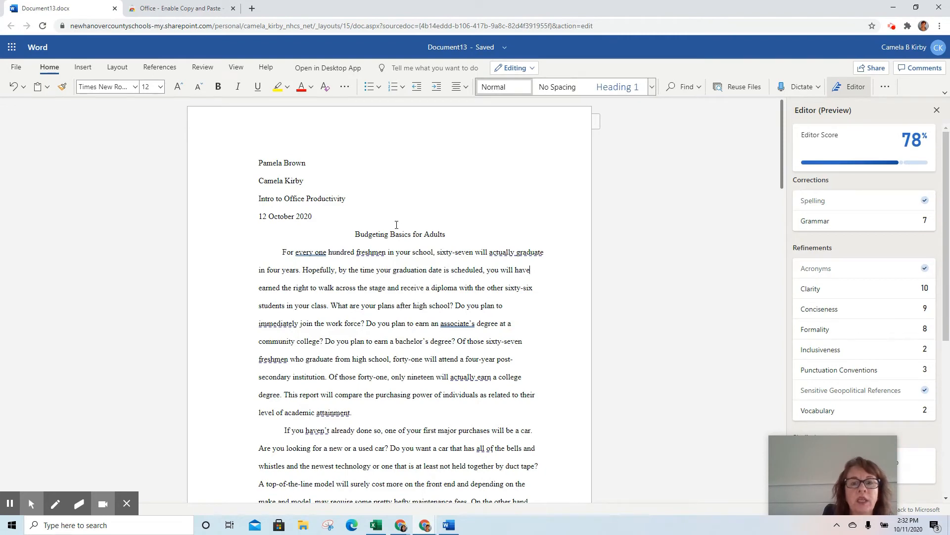
pyautogui.click(280, 255)
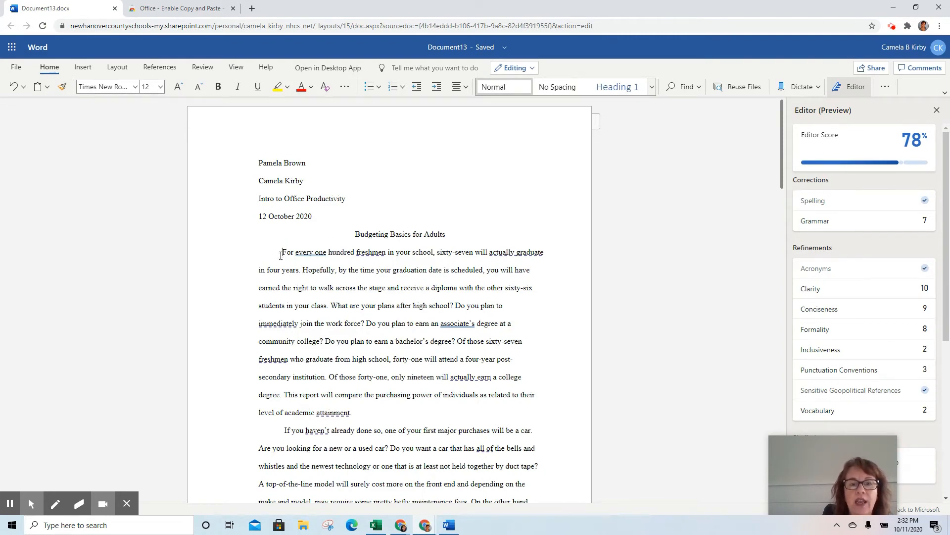
pyautogui.scroll(-1, 274, 283)
pyautogui.click(285, 378)
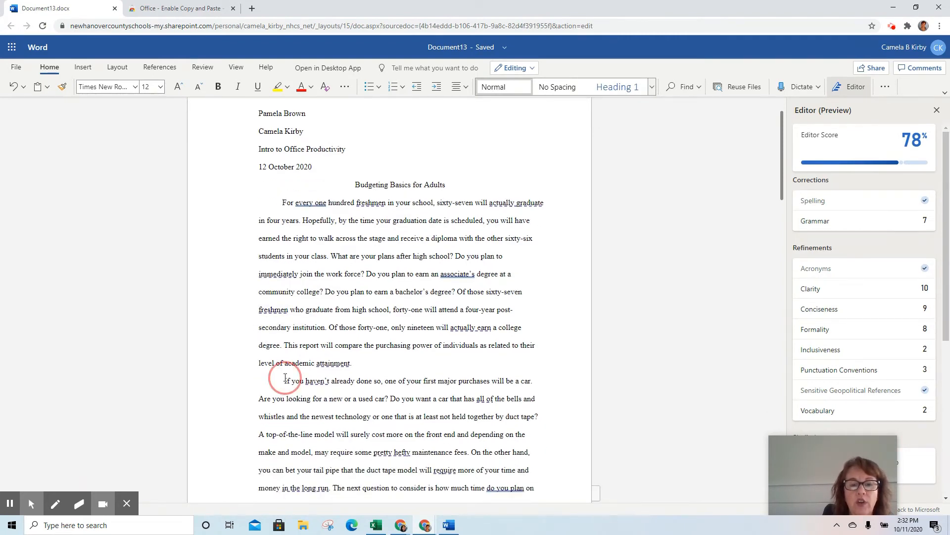
pyautogui.scroll(-5, 290, 369)
pyautogui.scroll(-5, 291, 360)
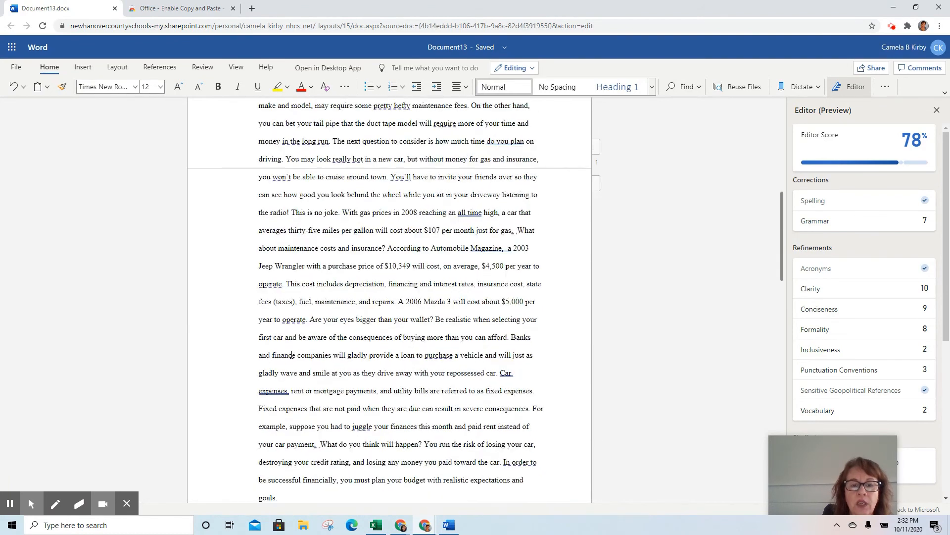
pyautogui.click(286, 366)
pyautogui.scroll(-3, 287, 365)
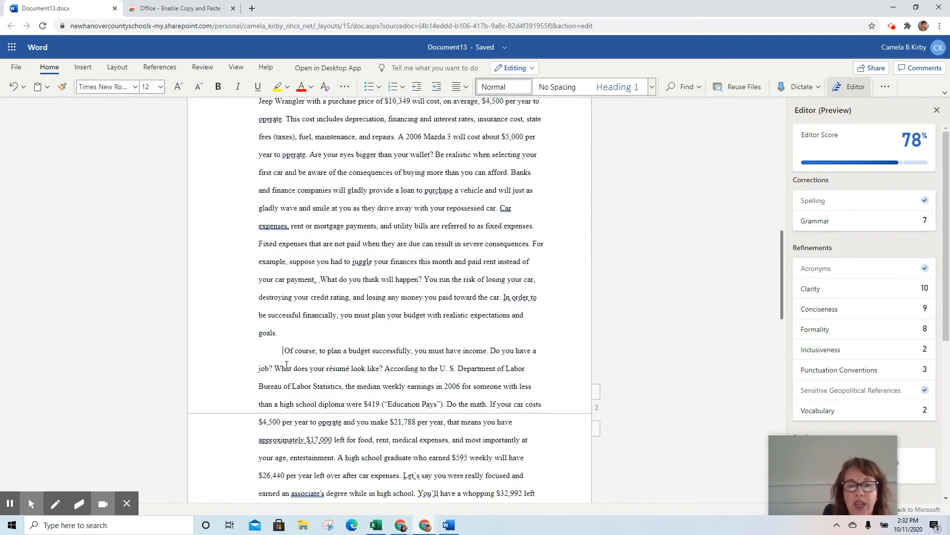
pyautogui.press('Delete')
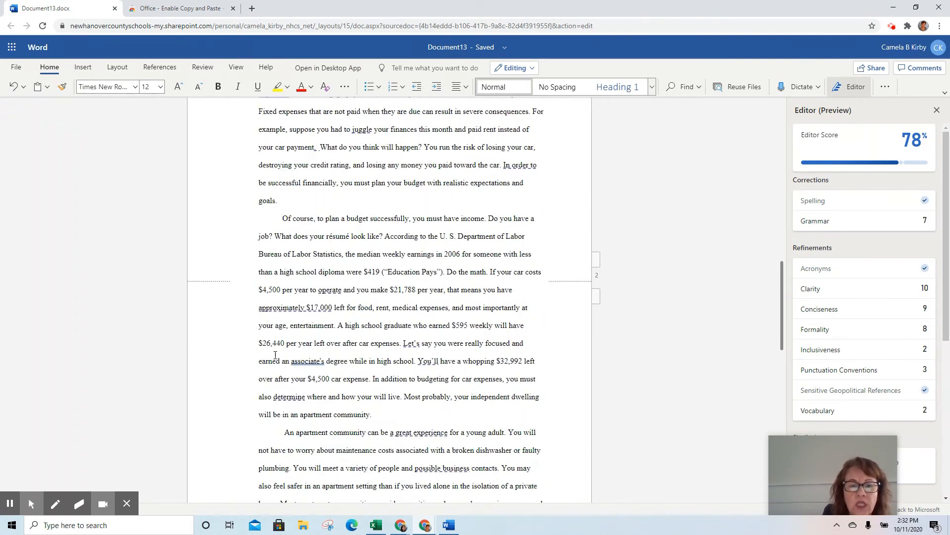
# Scroll through the rest of the report and back up toward the top.
pyautogui.scroll(-5, 275, 354)
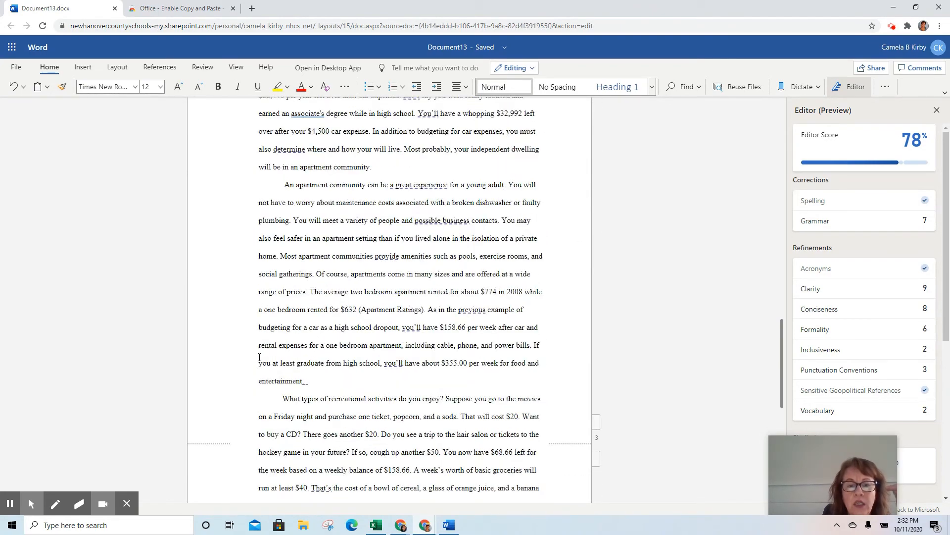
pyautogui.scroll(-6, 338, 386)
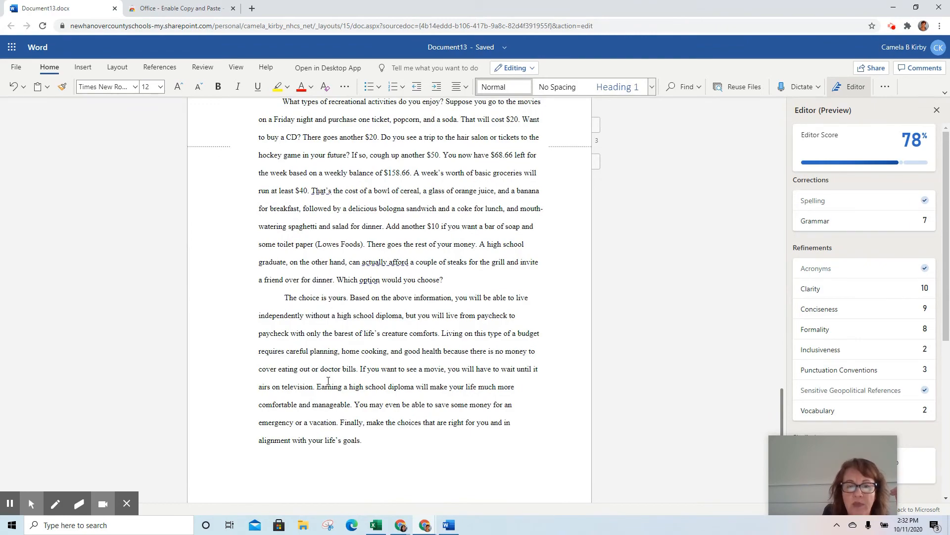
pyautogui.scroll(-2, 328, 381)
pyautogui.scroll(20, 329, 385)
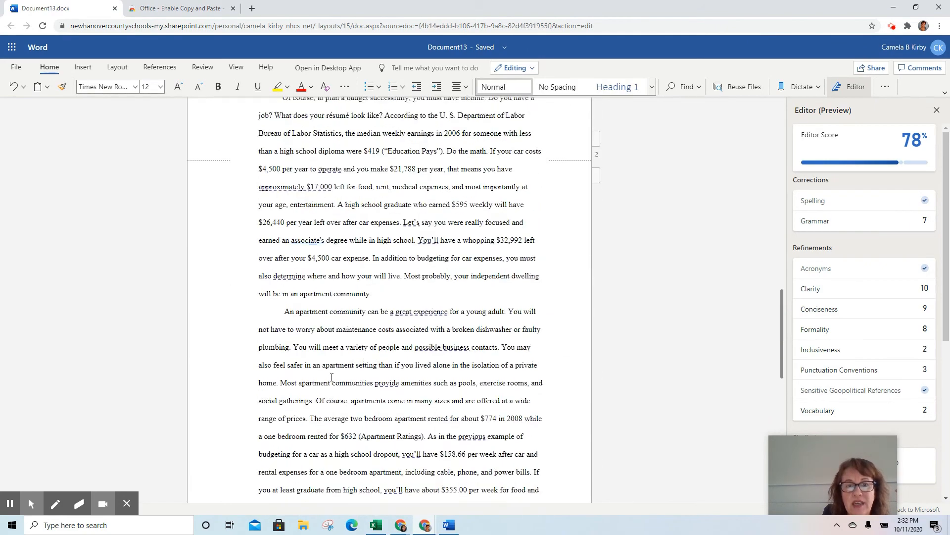
pyautogui.scroll(6, 332, 378)
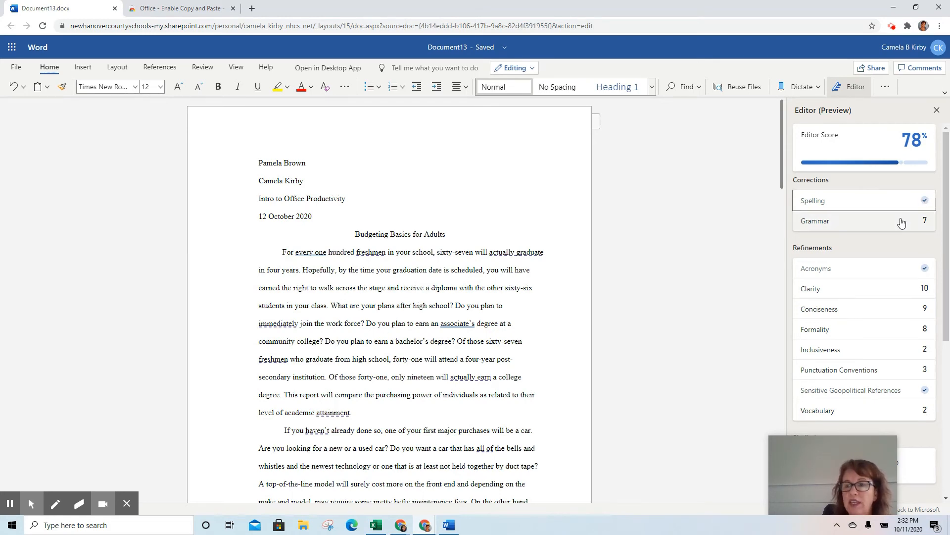
# In Editor grammar, ignore the 'Car expenses', 'associate's' and 'all time' flags and fix the space after 'Magazine,'.
pyautogui.click(874, 220)
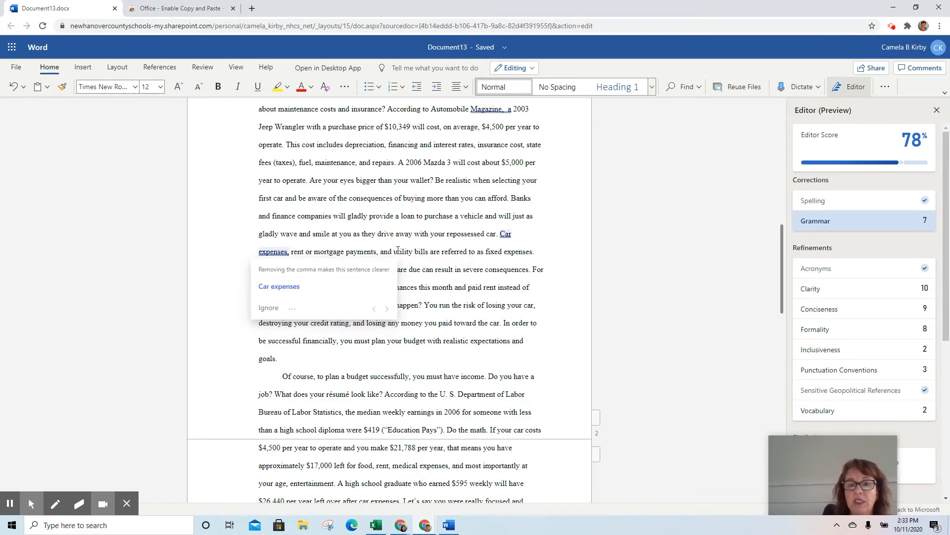
pyautogui.click(268, 308)
pyautogui.scroll(-3, 274, 304)
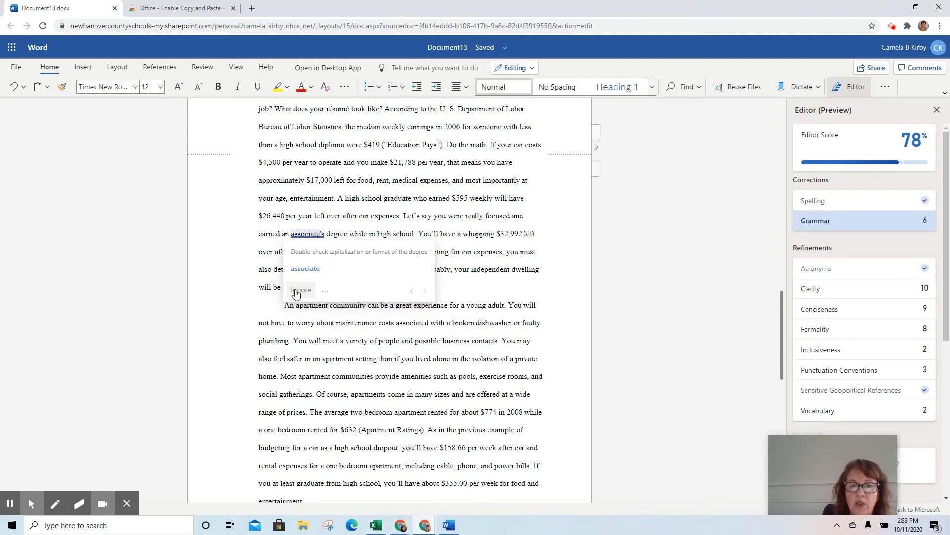
pyautogui.click(296, 291)
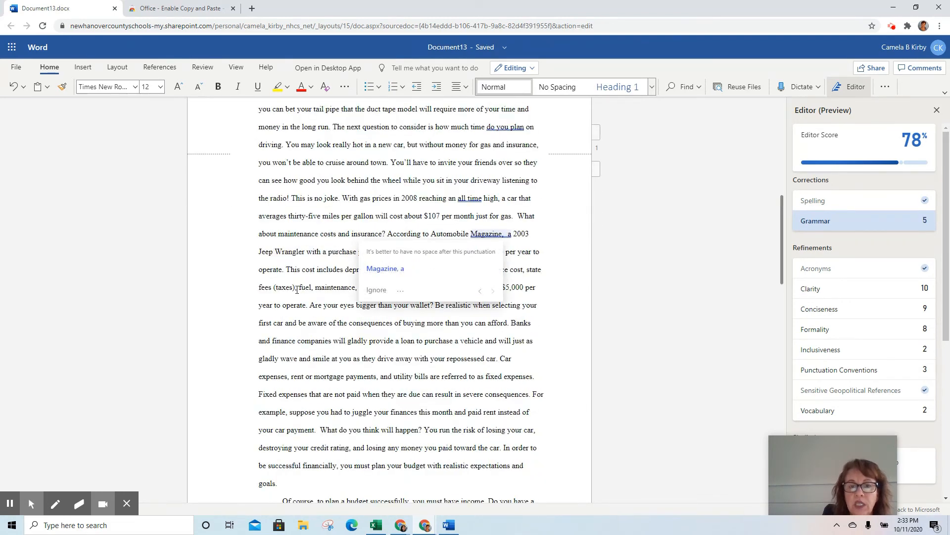
pyautogui.click(386, 269)
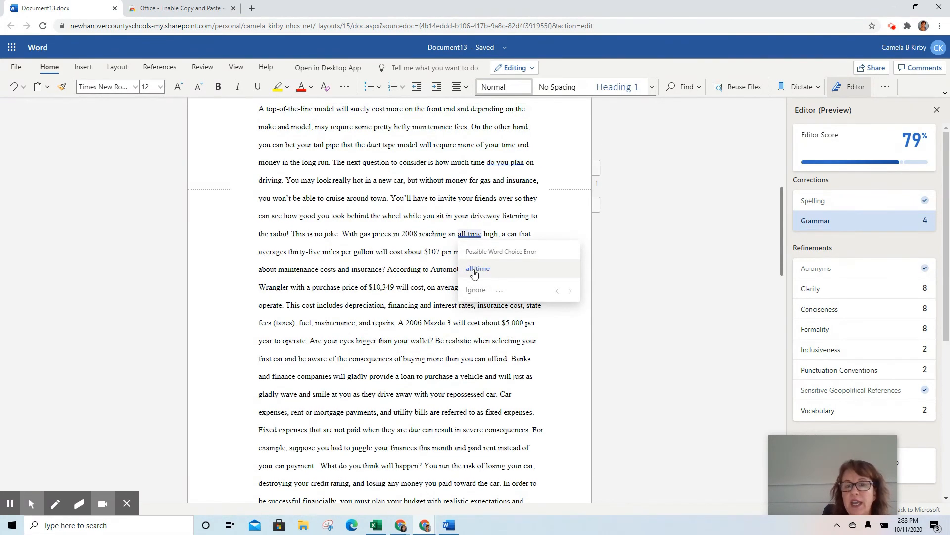
pyautogui.click(475, 290)
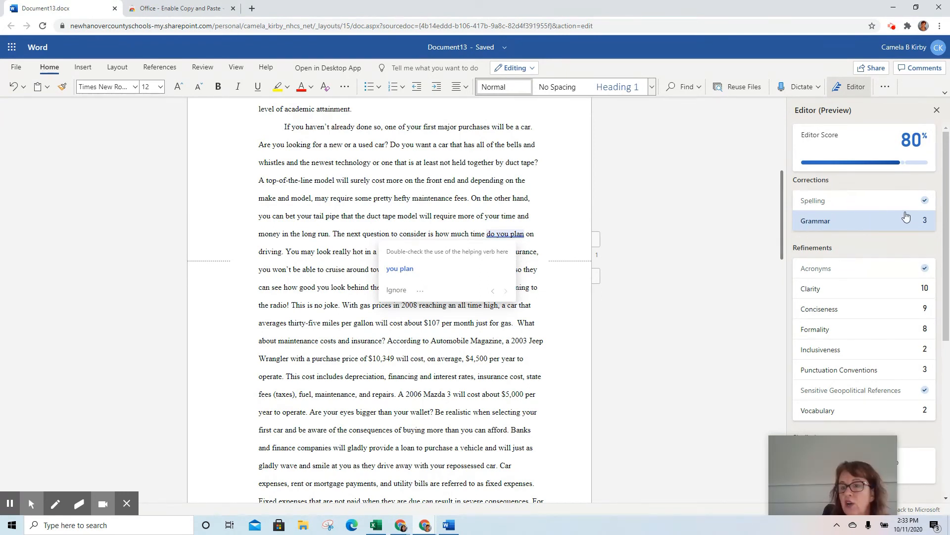
pyautogui.click(685, 259)
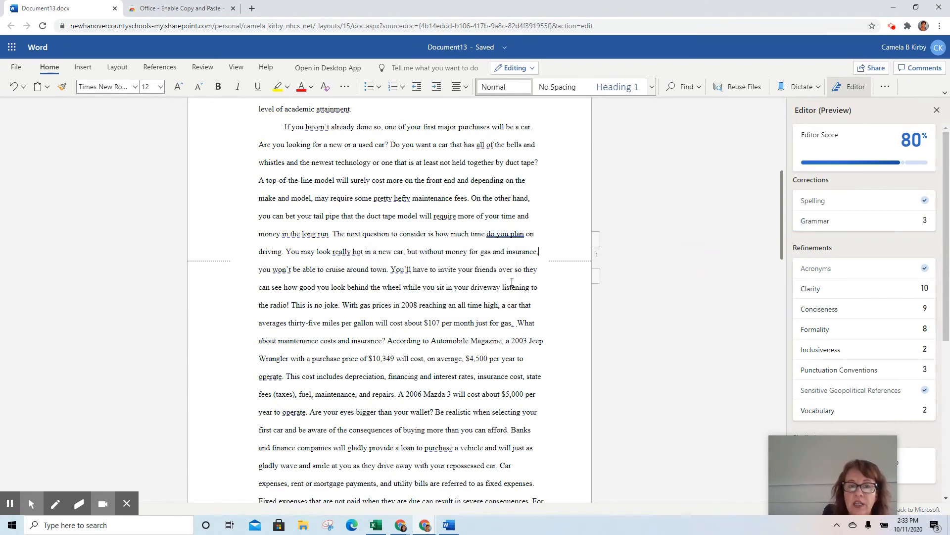
pyautogui.scroll(-1, 506, 278)
pyautogui.scroll(6, 506, 277)
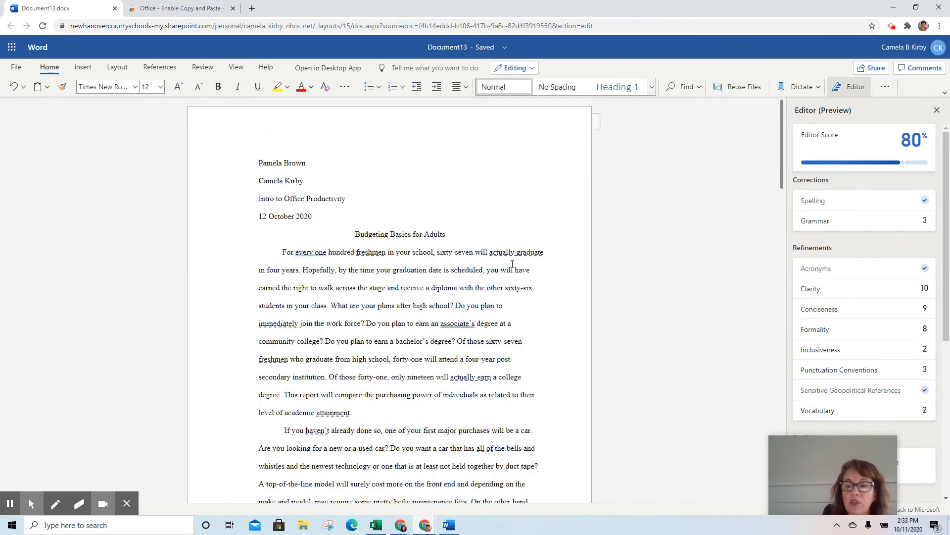
pyautogui.moveTo(774, 453); pyautogui.dragTo(656, 296)
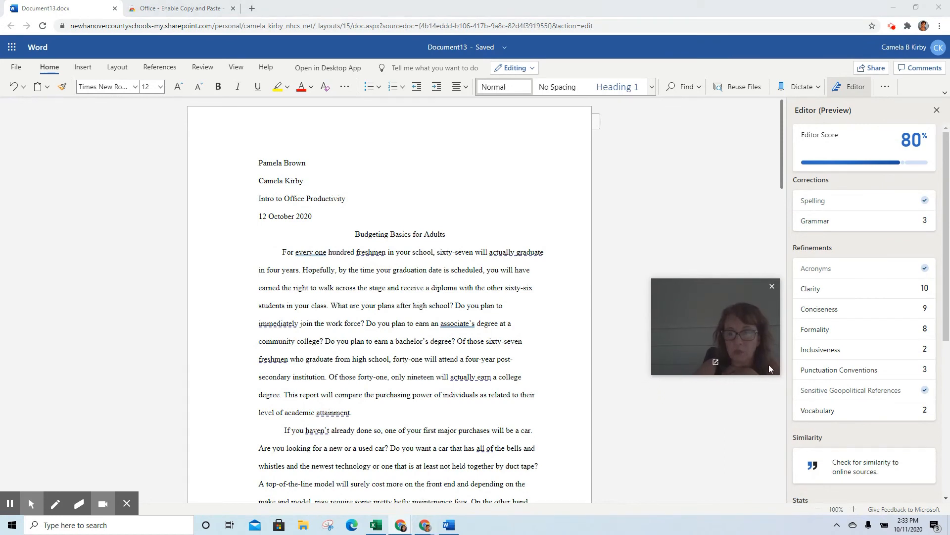
pyautogui.moveTo(651, 279); pyautogui.dragTo(438, 117)
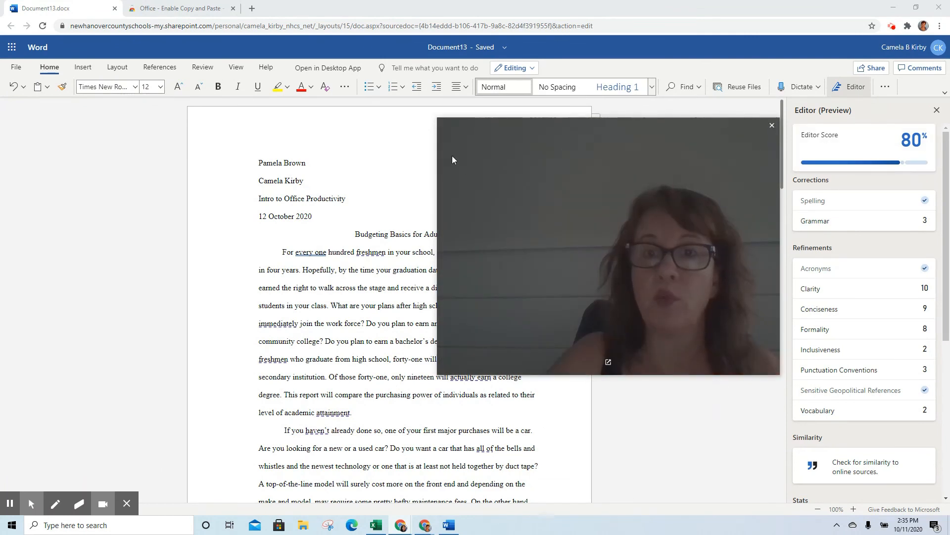
pyautogui.moveTo(439, 120); pyautogui.dragTo(625, 259)
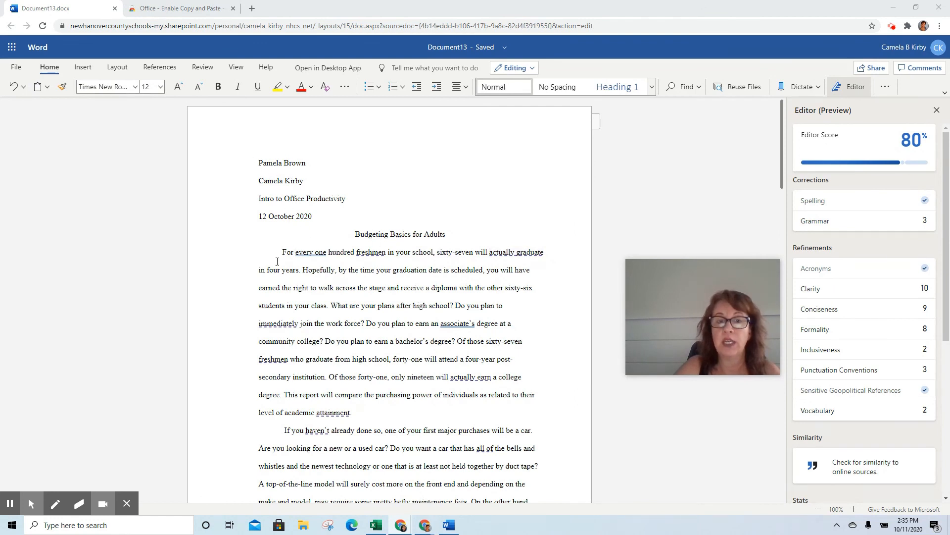
# Scroll to the concluding 'The choice is yours' paragraph, then open the screen recorder extension panel.
pyautogui.scroll(-4, 278, 260)
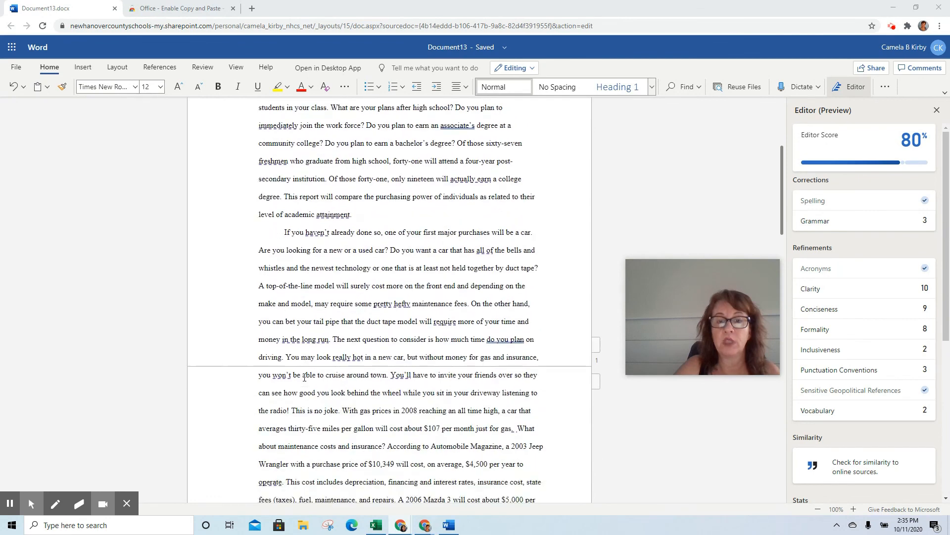
pyautogui.scroll(-5, 304, 378)
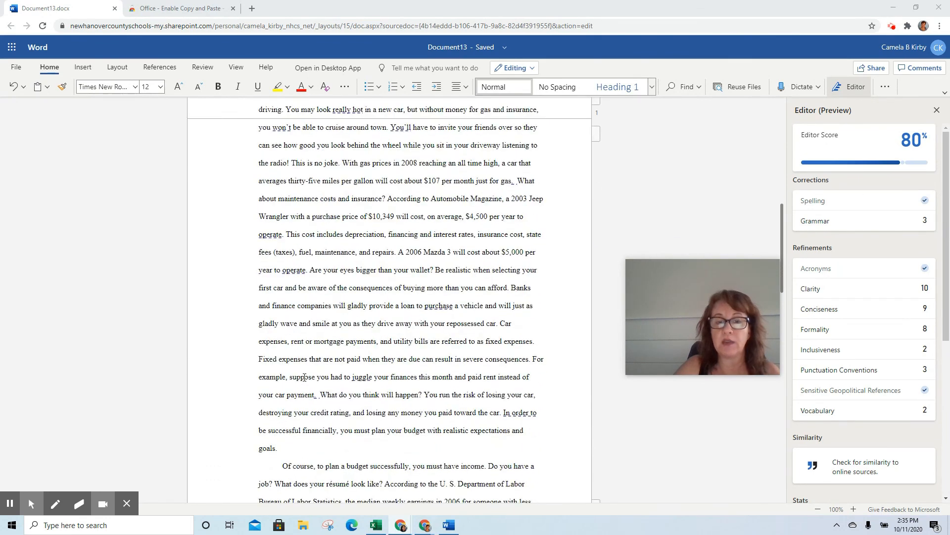
pyautogui.scroll(-4, 304, 377)
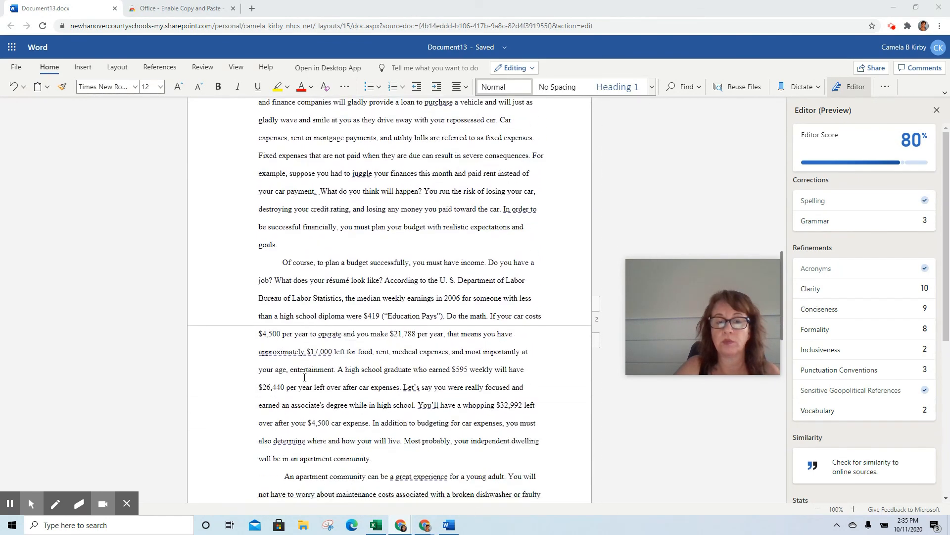
pyautogui.scroll(-6, 304, 377)
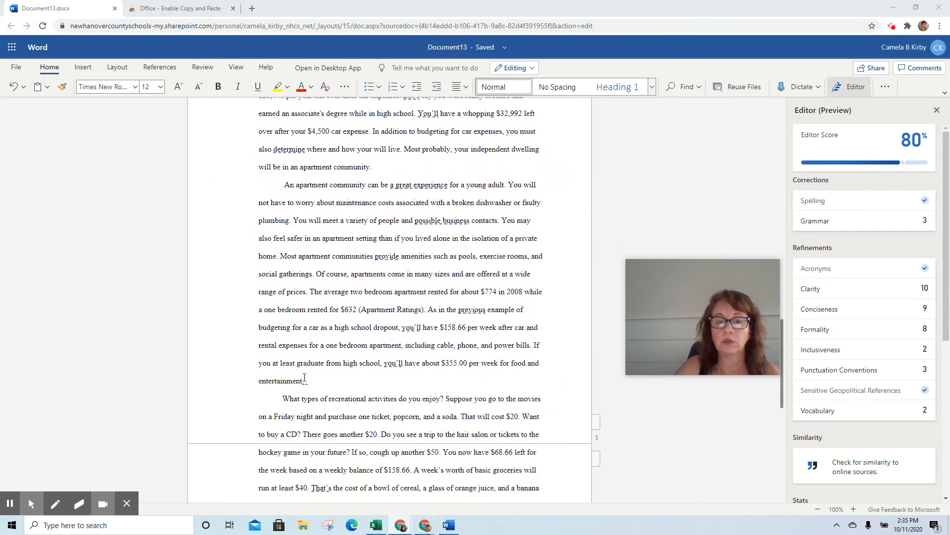
pyautogui.scroll(-8, 304, 377)
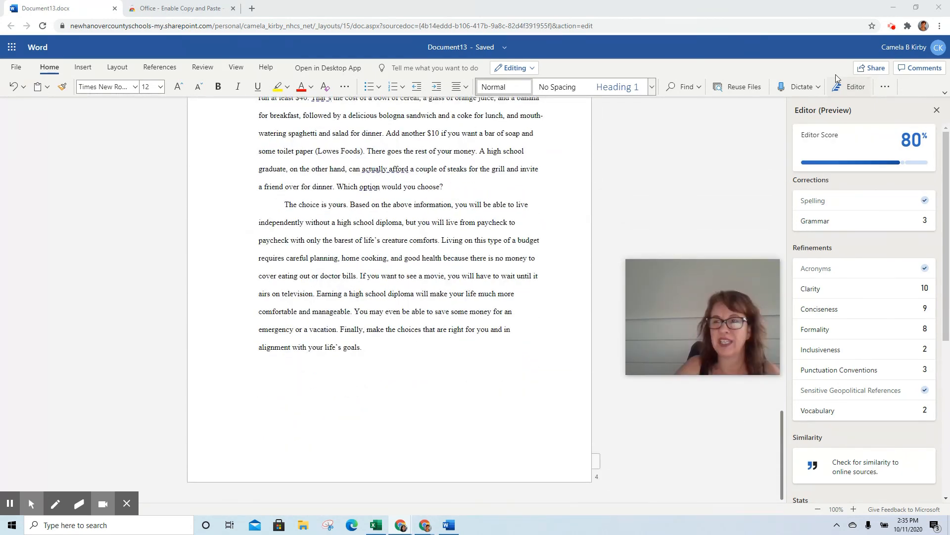
pyautogui.moveTo(688, 330)
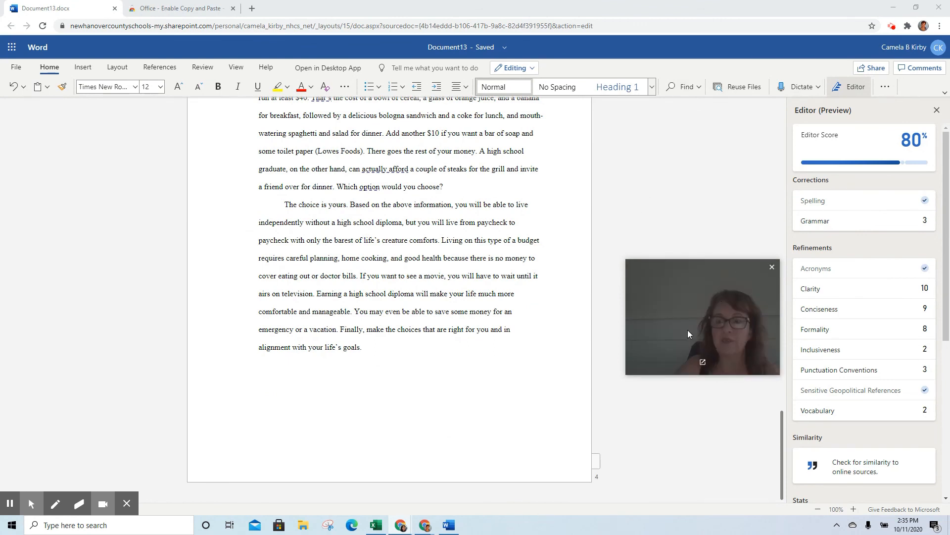
pyautogui.click(892, 26)
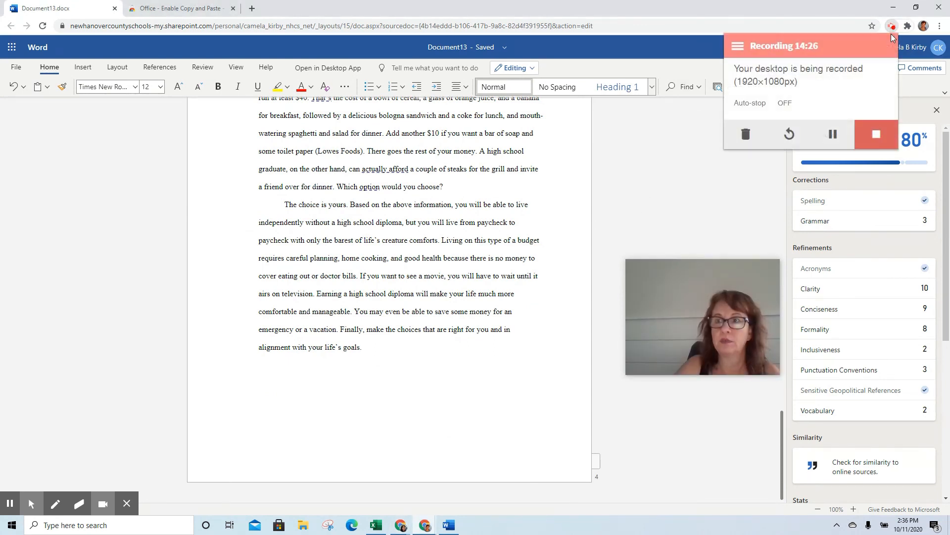